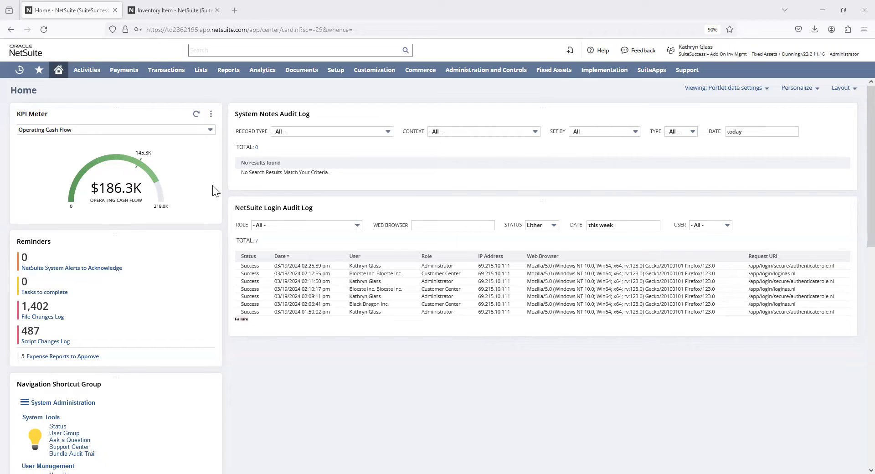
Step: Open the company's Enable Features setup page and show the Web Presence features
mouse_move(158, 179)
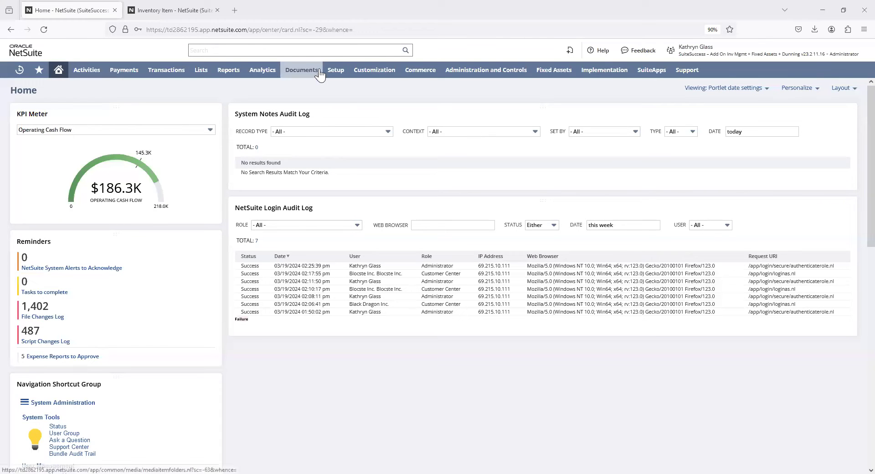
mouse_move(327, 76)
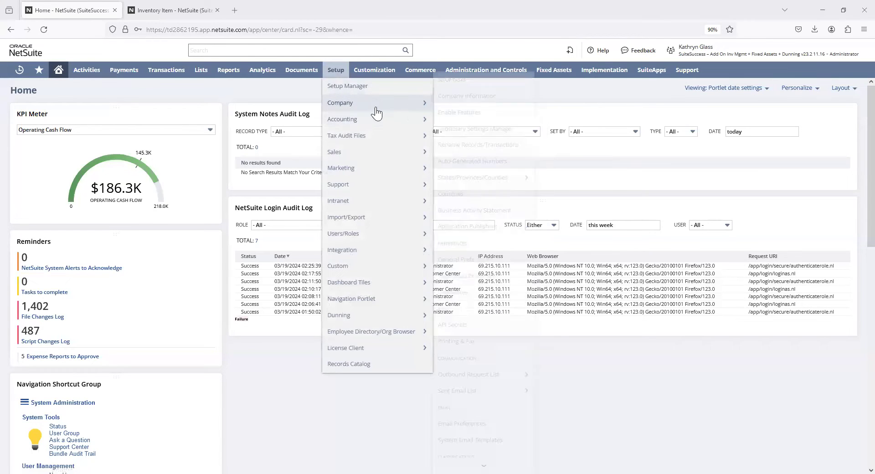
mouse_move(371, 104)
left_click(470, 113)
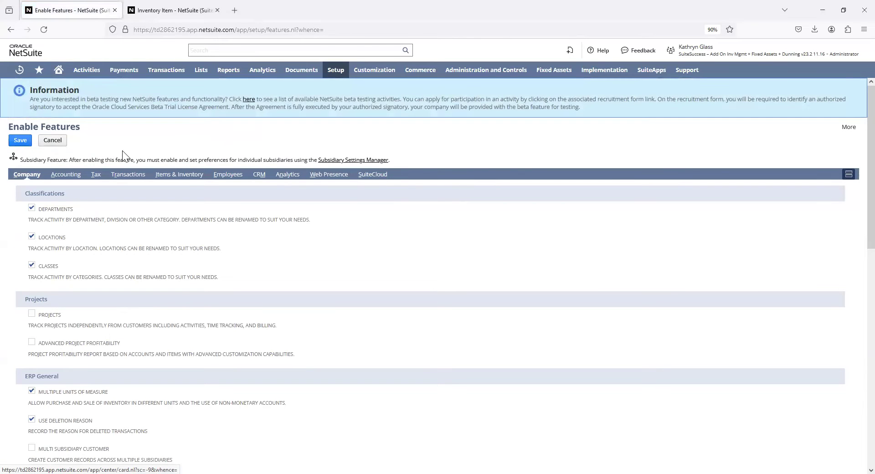
left_click(328, 175)
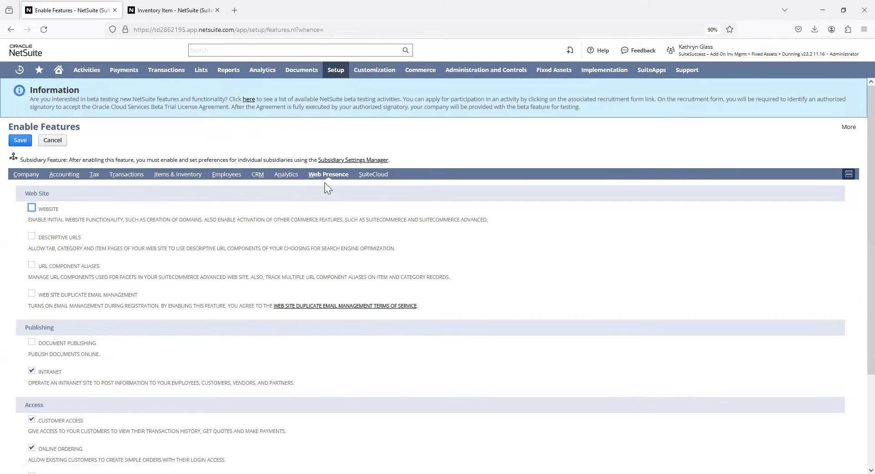
Step: Review the Customer Access and Online Ordering features in the Access section, and return to the home dashboard
scroll(171, 212, "down", 3)
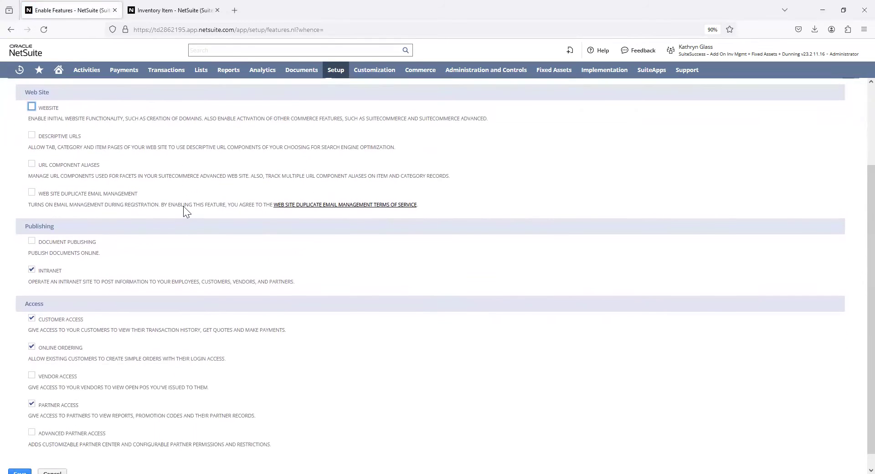
scroll(184, 207, "up", 3)
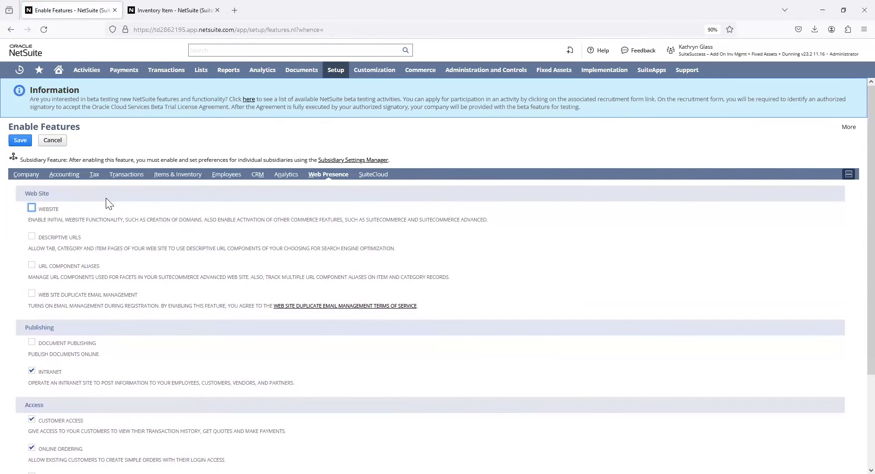
scroll(104, 202, "down", 3)
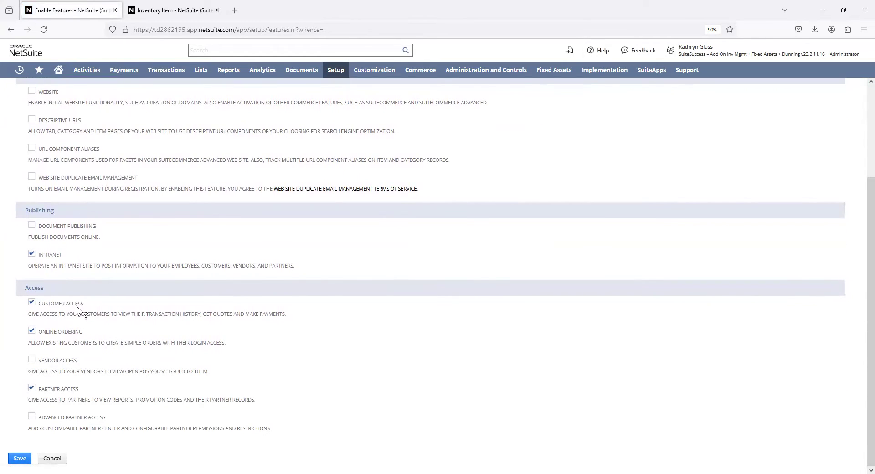
left_click_drag(43, 305, 37, 305)
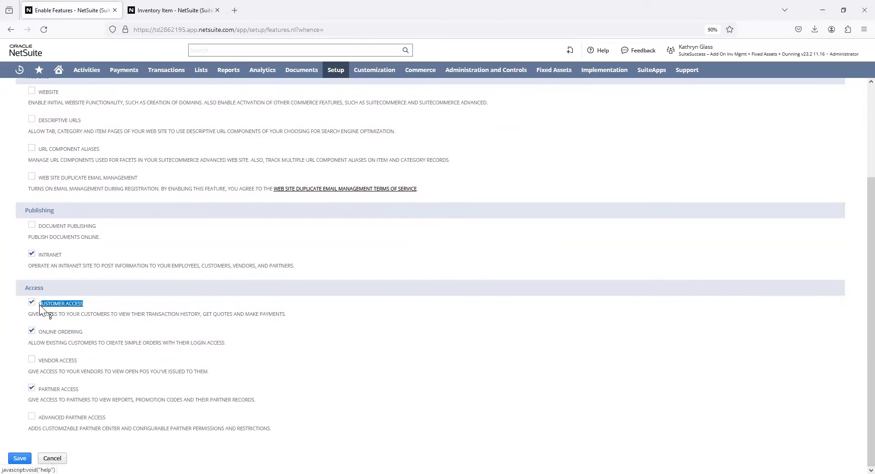
left_click(95, 307)
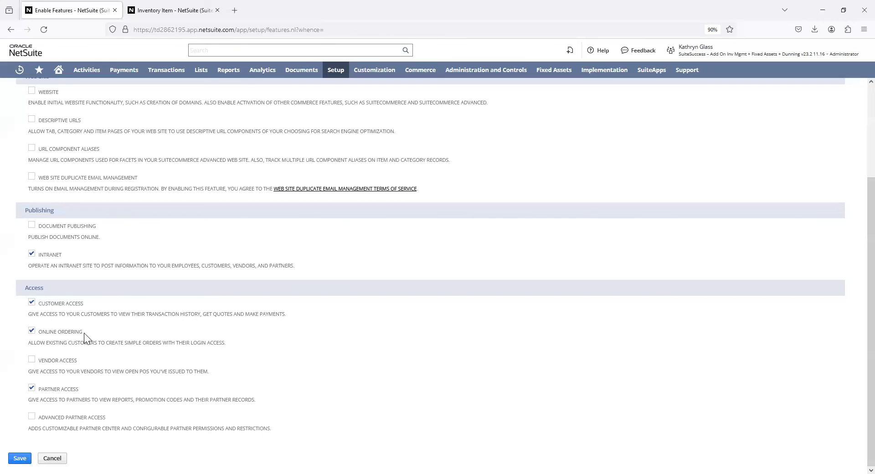
left_click_drag(56, 332, 40, 333)
left_click(59, 73)
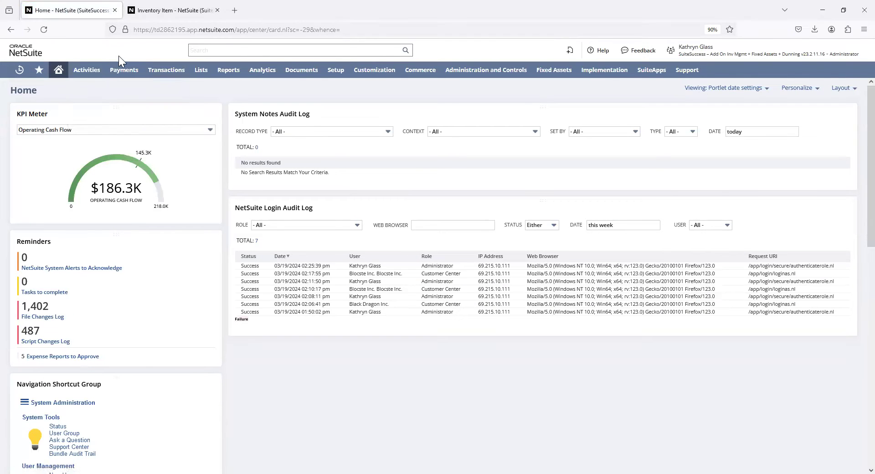
Step: Review the Display in Website option in the ASUS PG348Q monitor item's web store settings in edit mode, and close the record unsaved
left_click(165, 11)
scroll(199, 211, "down", 3)
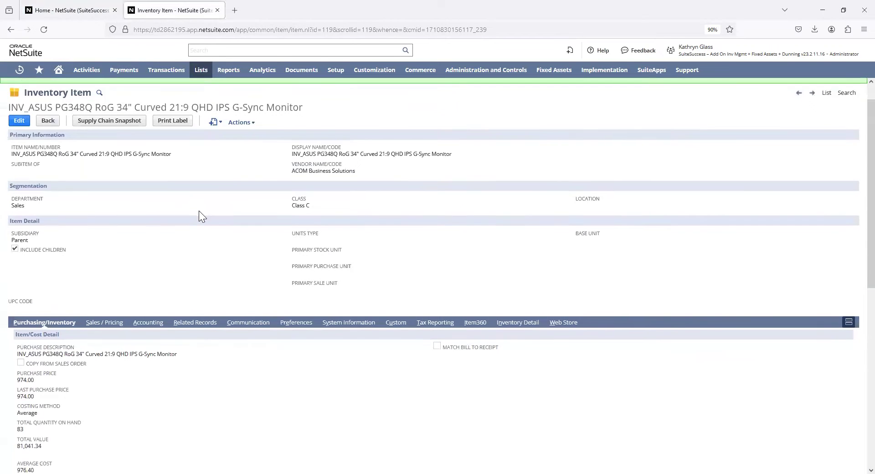
scroll(196, 205, "up", 3)
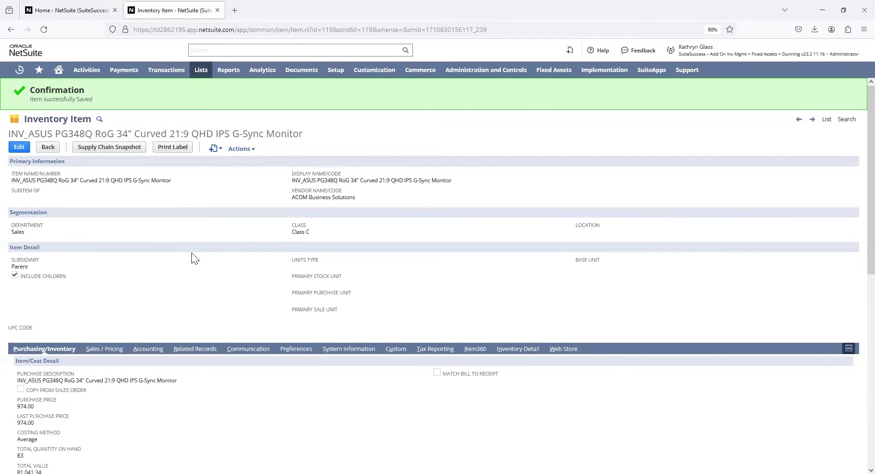
left_click(27, 150)
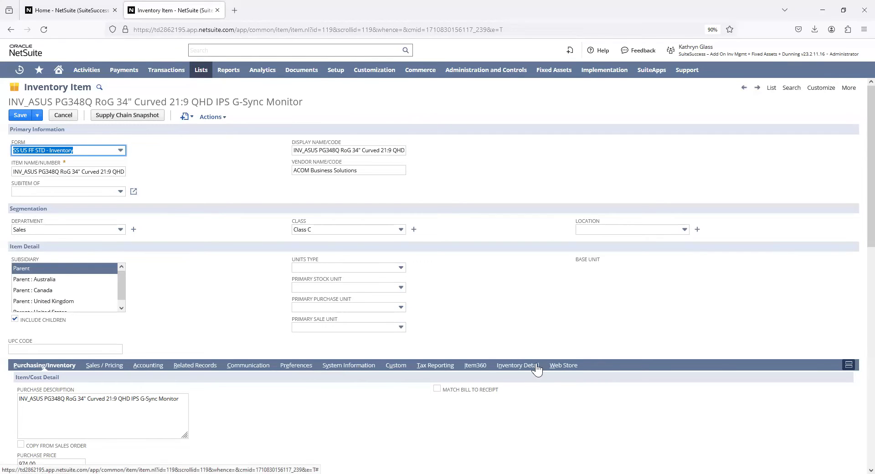
left_click(558, 370)
left_click(17, 379)
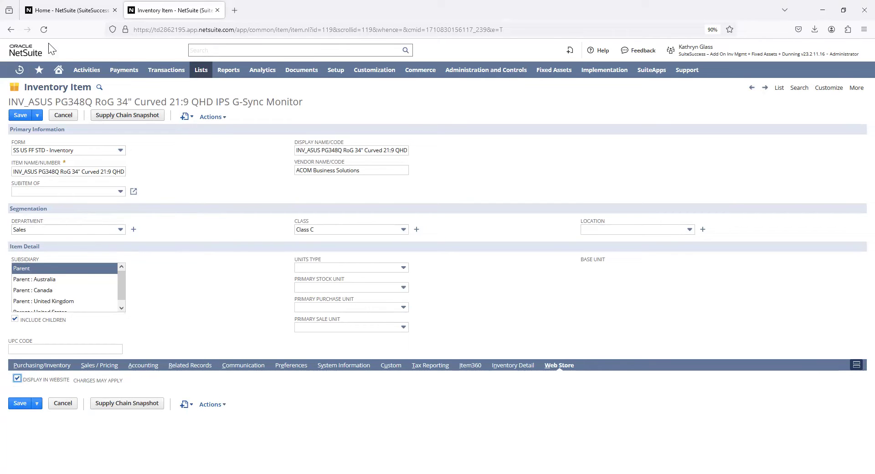
left_click(218, 10)
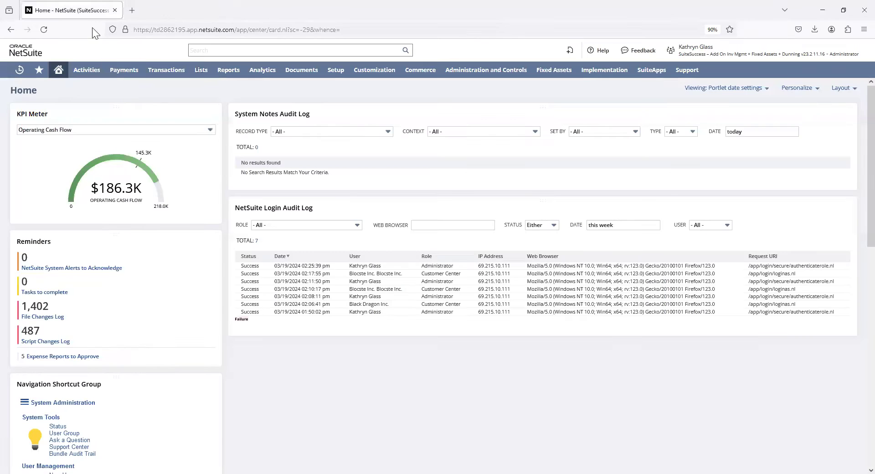
Step: Open the recently viewed Blocste Inc. customer record and examine its email field
mouse_move(19, 70)
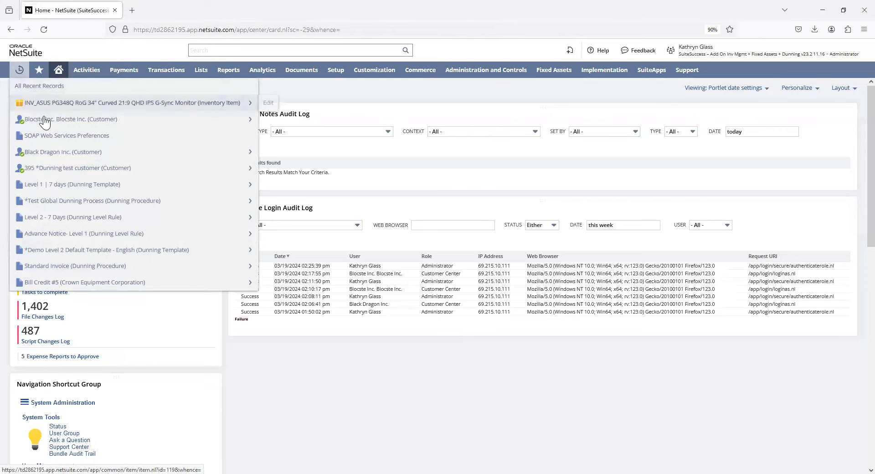
left_click(66, 133)
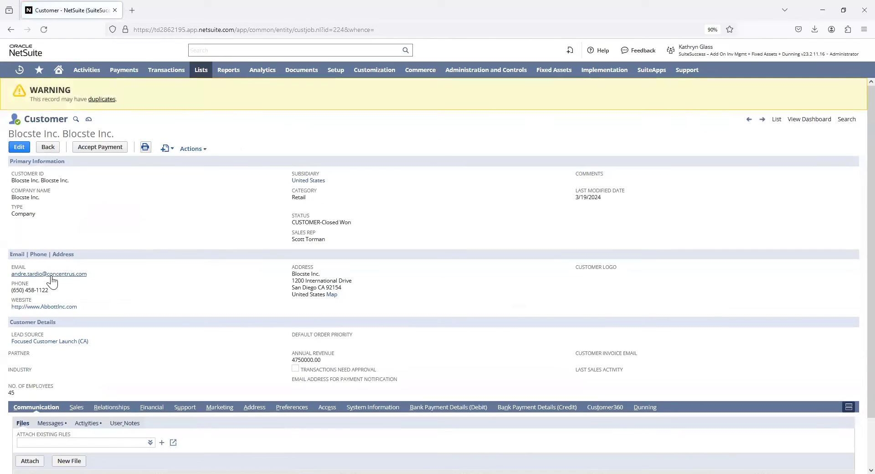
left_click_drag(93, 275, 15, 278)
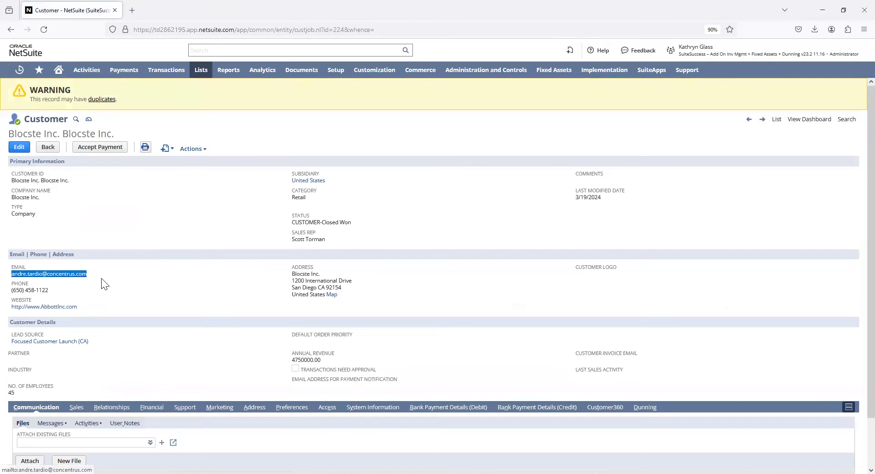
left_click(101, 310)
scroll(100, 308, "down", 2)
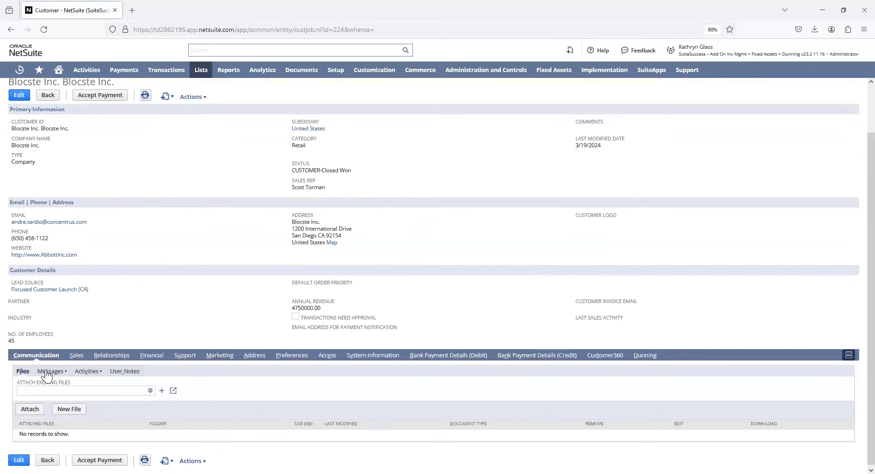
Step: Open the Blocste Inc. customer record for editing and show its access settings
left_click(19, 458)
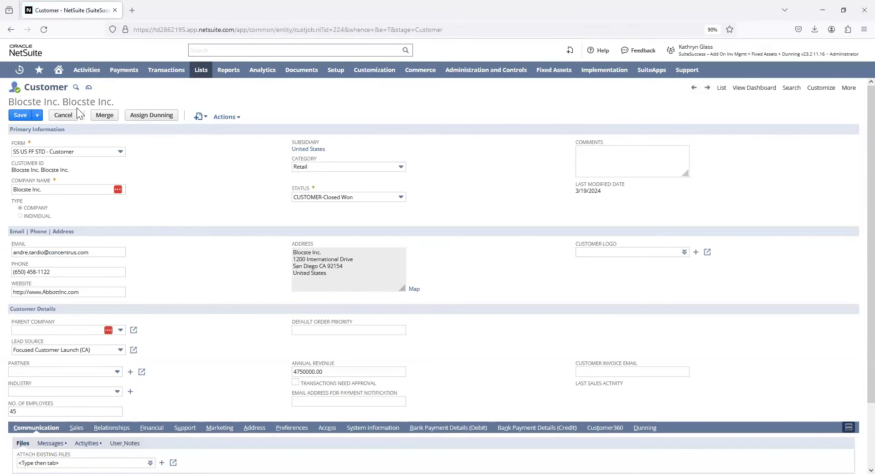
scroll(161, 258, "down", 3)
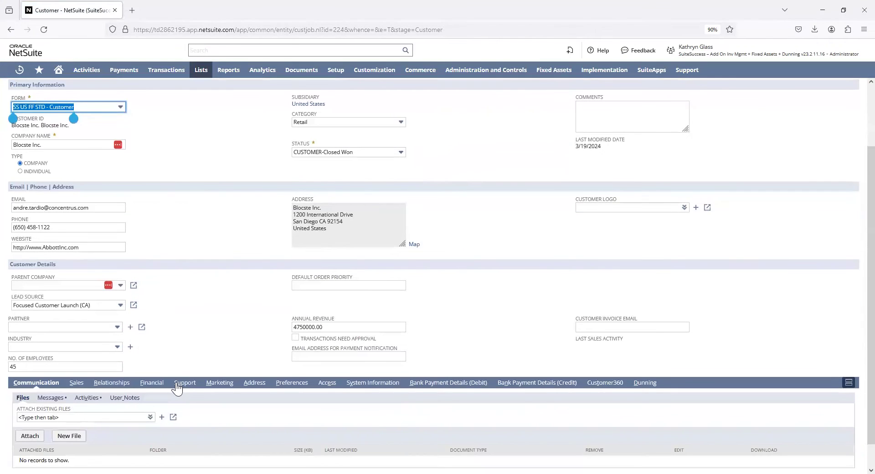
scroll(187, 363, "down", 1)
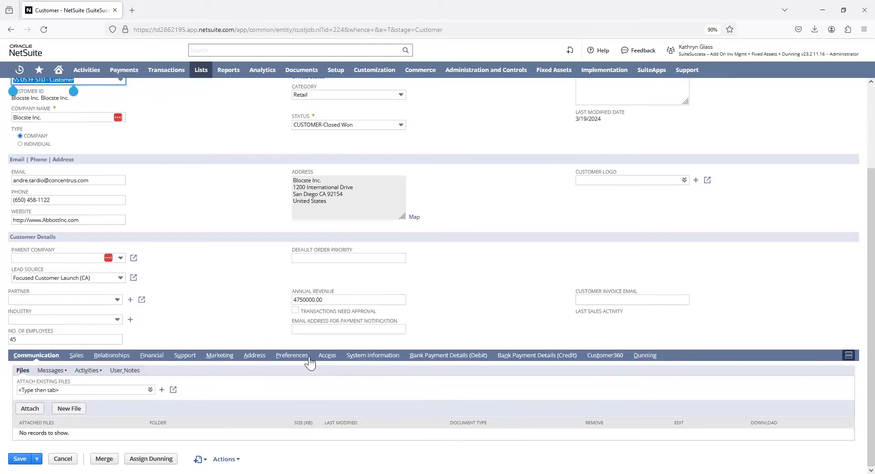
left_click(328, 359)
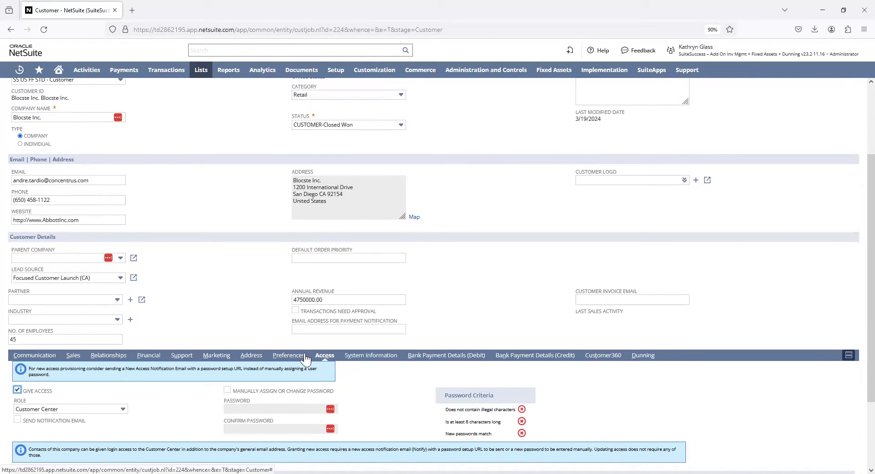
Step: Examine the Give Access, Role, Send Notification Email and manual password options, along with the access list for the customer's contacts
scroll(305, 360, "down", 3)
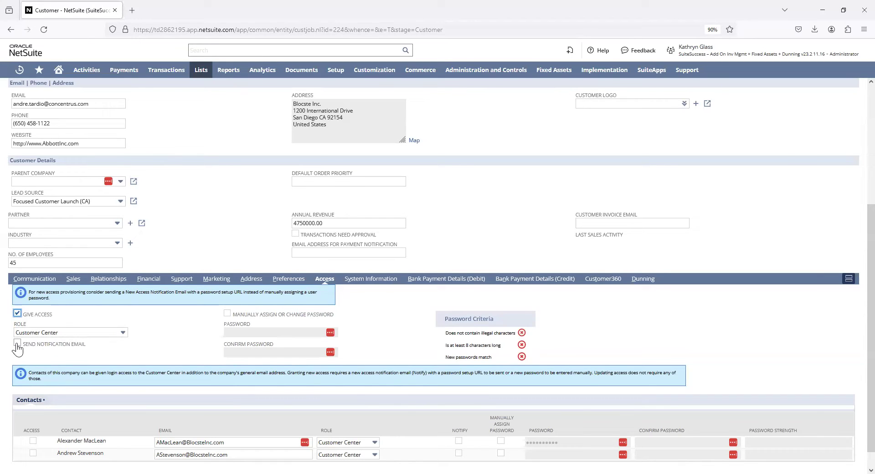
scroll(20, 343, "up", 1)
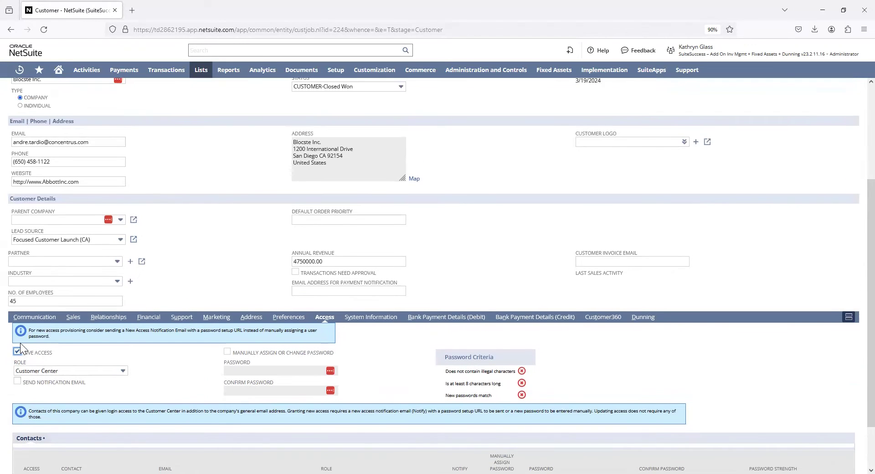
scroll(132, 336, "up", 1)
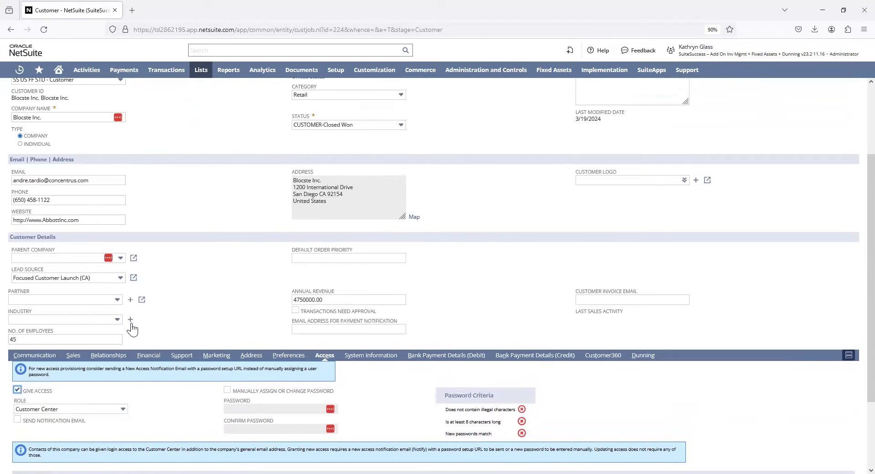
scroll(114, 347, "down", 1)
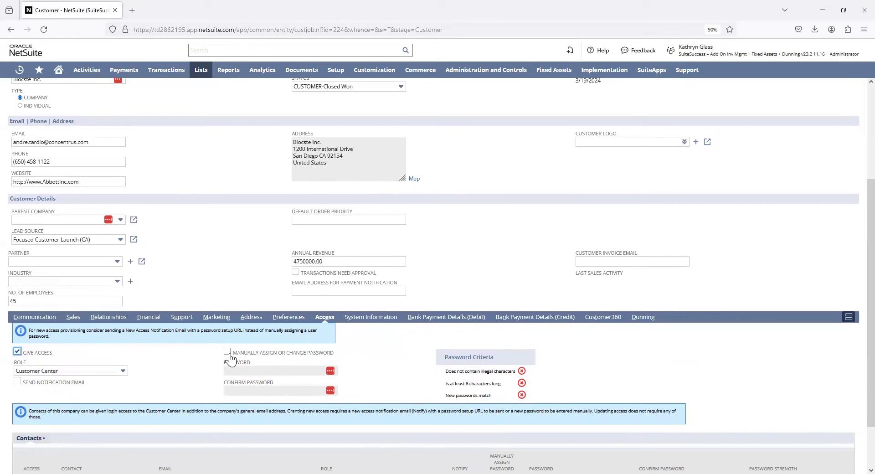
scroll(205, 345, "down", 2)
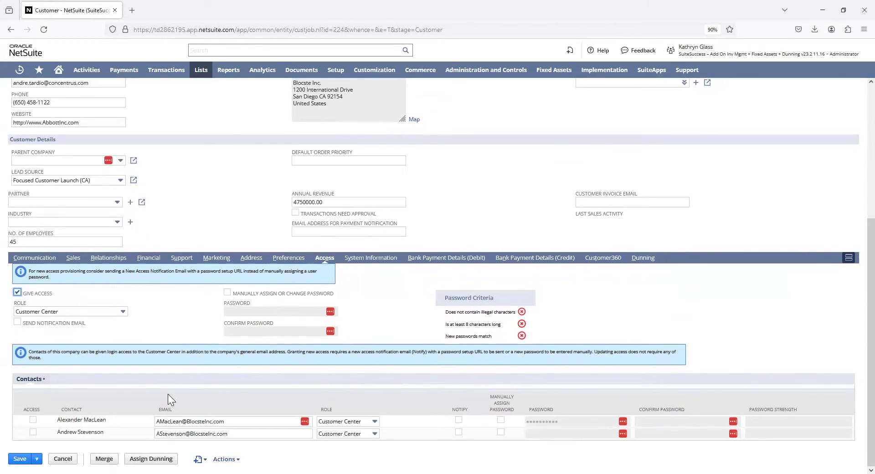
scroll(160, 332, "up", 1)
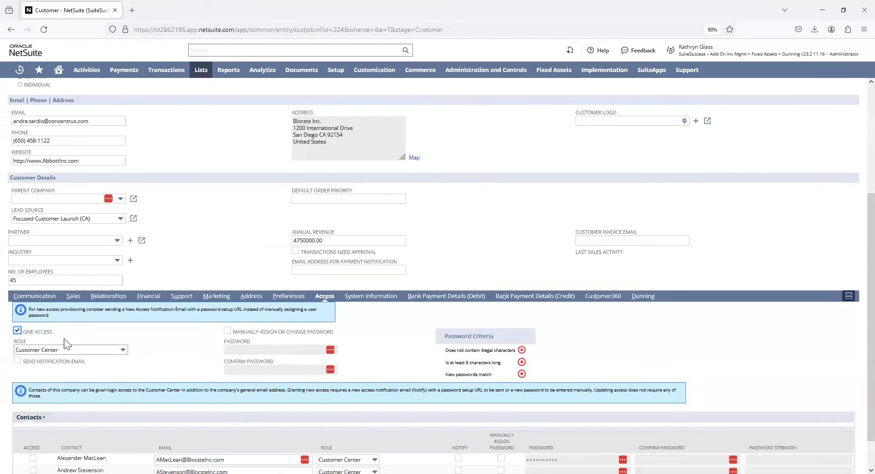
Step: Review the customer's email field together with the access settings, and leave edit mode without saving
double_click(42, 122)
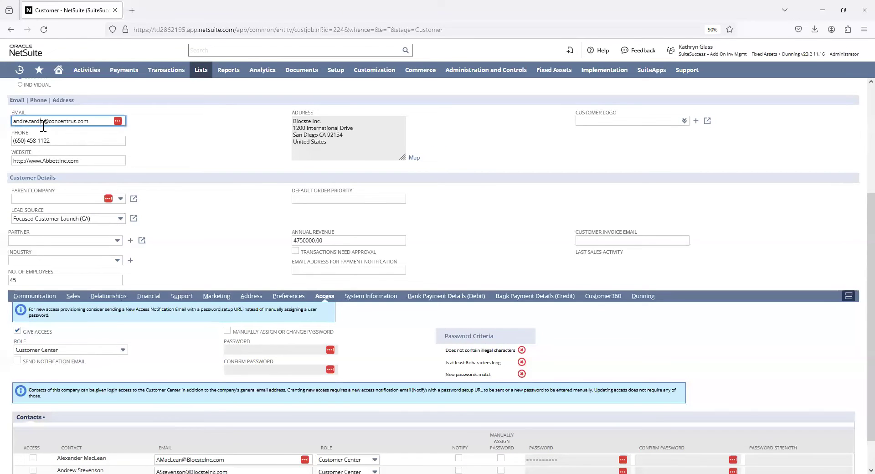
left_click(164, 162)
scroll(164, 263, "up", 4)
scroll(136, 249, "up", 1)
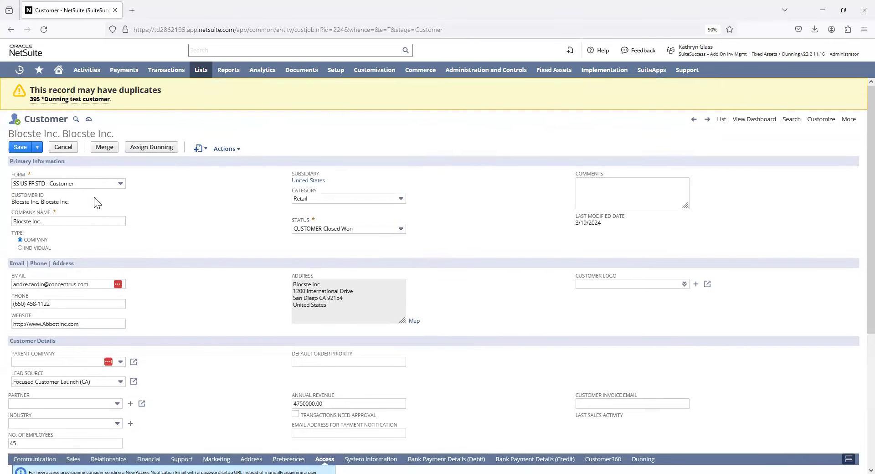
scroll(119, 213, "down", 6)
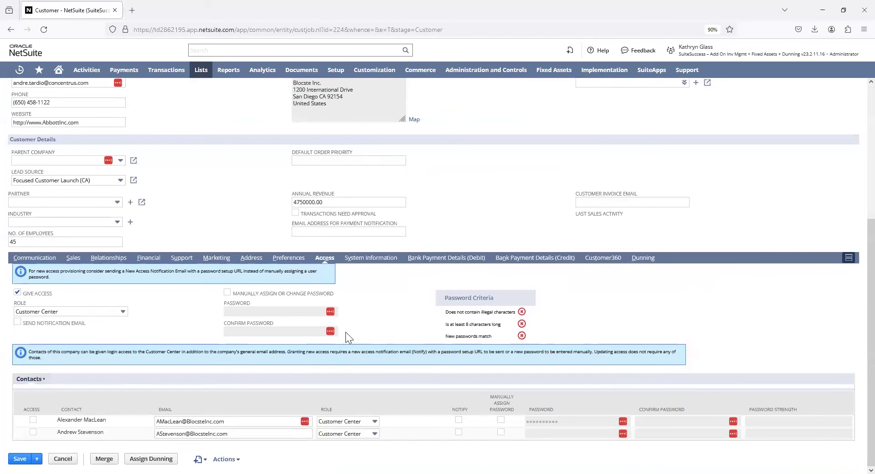
scroll(447, 312, "up", 6)
left_click(63, 147)
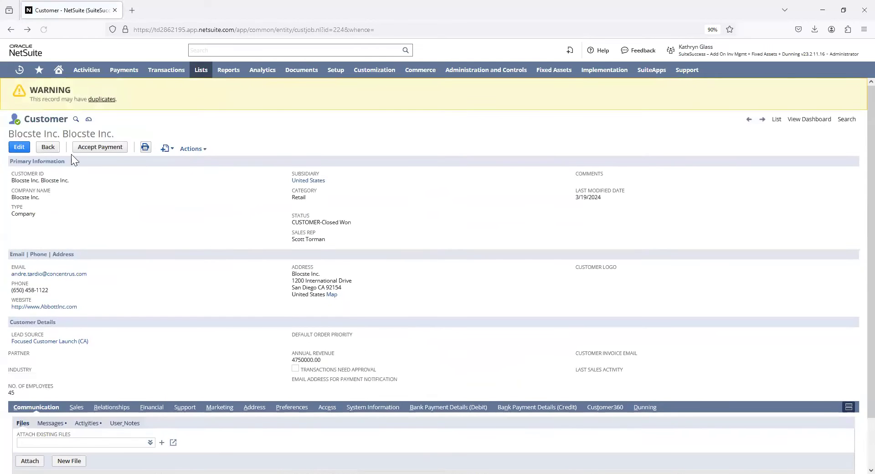
Step: Show the Blocste Inc. record's access details in view mode, including the option to log in as the customer
scroll(58, 136, "down", 2)
left_click(324, 352)
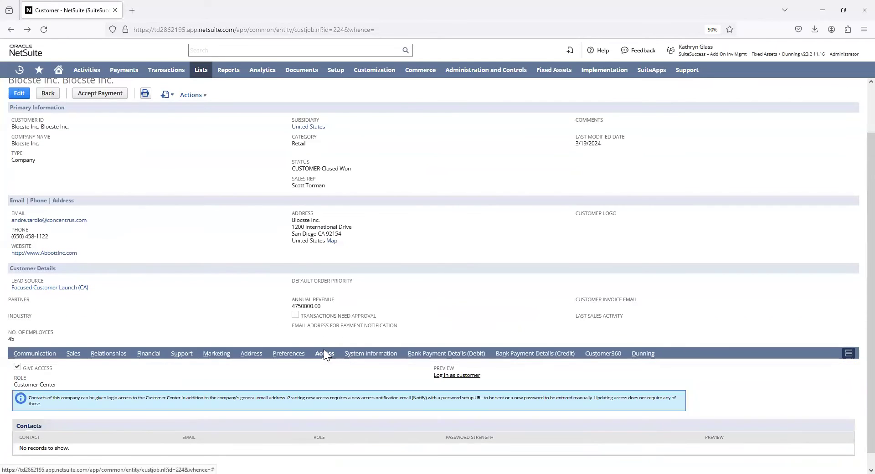
scroll(507, 351, "down", 1)
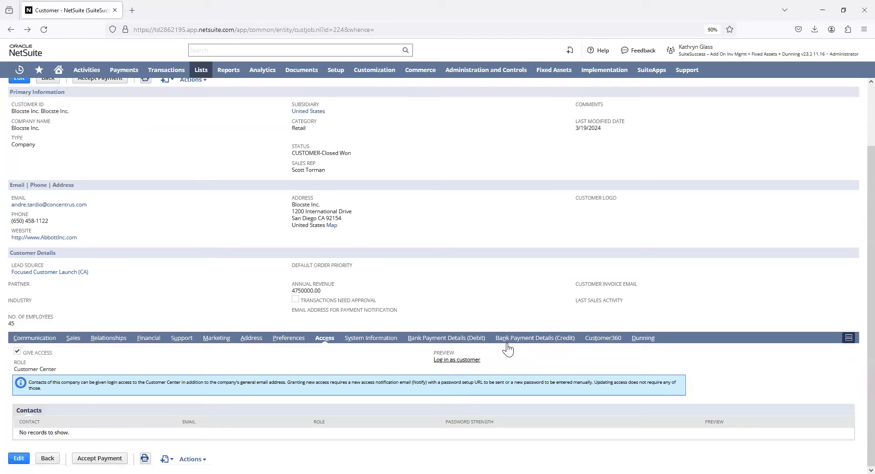
Step: Log in as the Blocste Inc. customer, view the accounts receivable register for the outstanding balance, and return to the home page
left_click(460, 363)
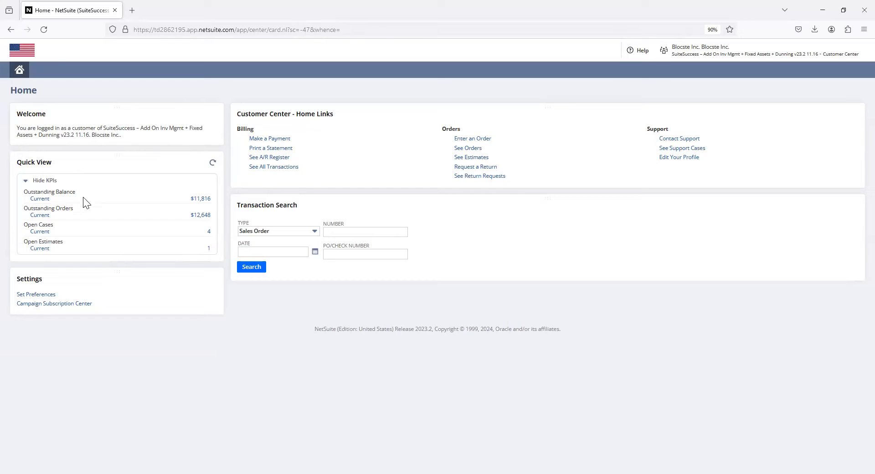
left_click(201, 199)
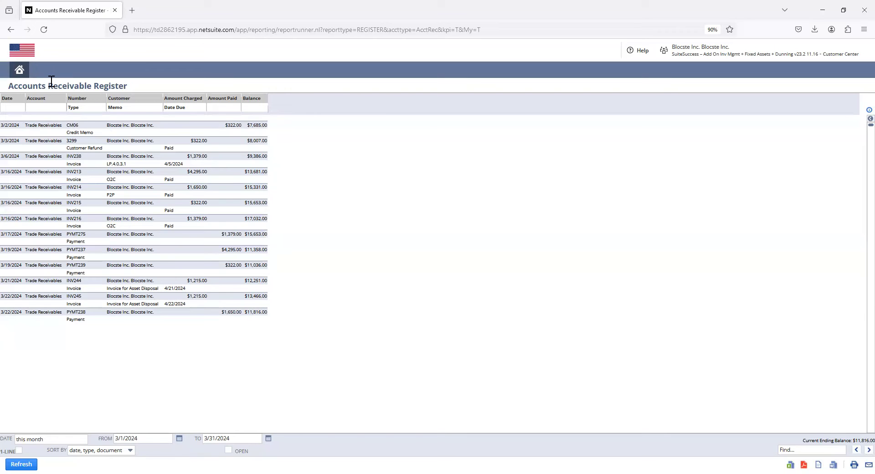
left_click(19, 70)
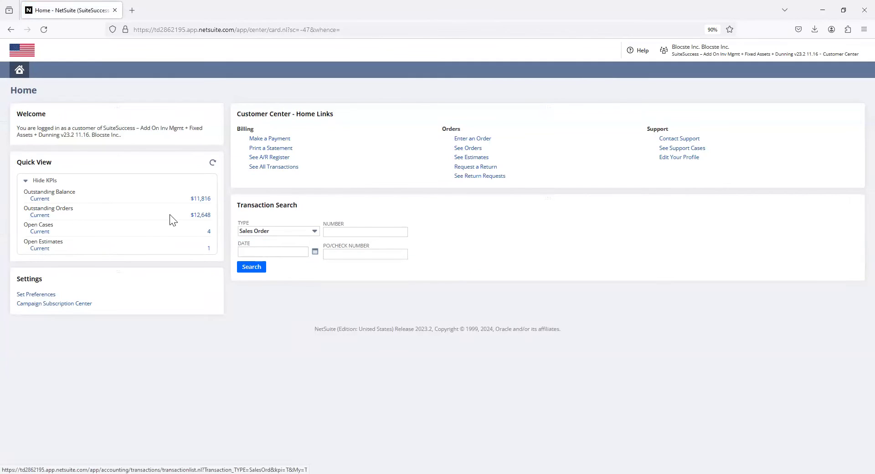
Step: Review the customer's outstanding sales orders and open support cases, returning to the Customer Center home page after each list
left_click(197, 216)
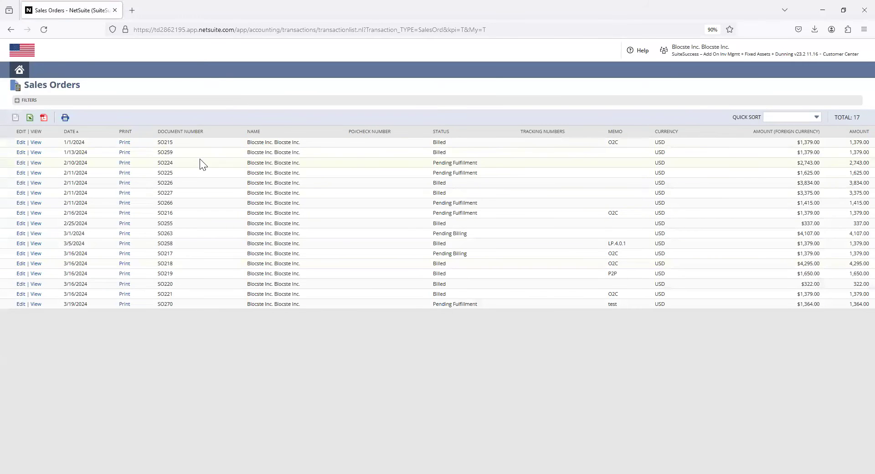
mouse_move(19, 78)
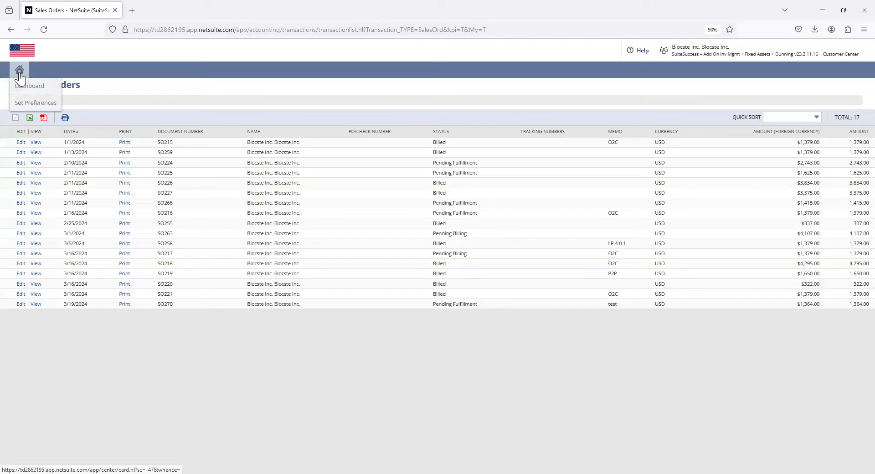
left_click(20, 72)
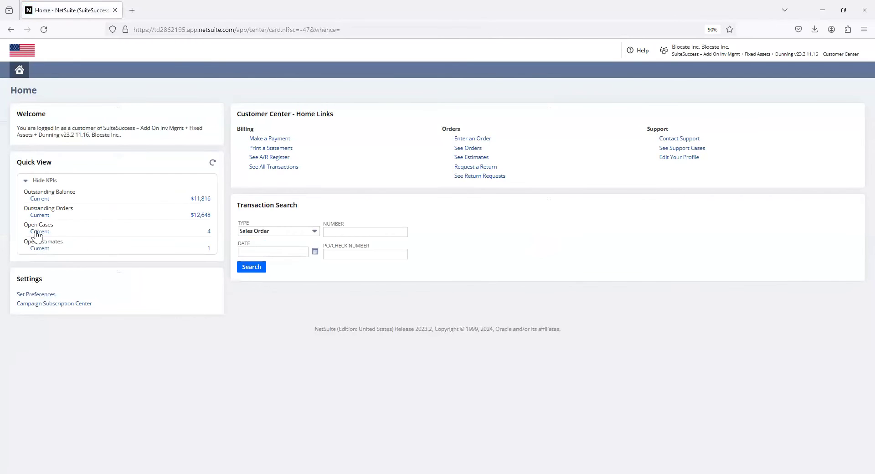
left_click(209, 233)
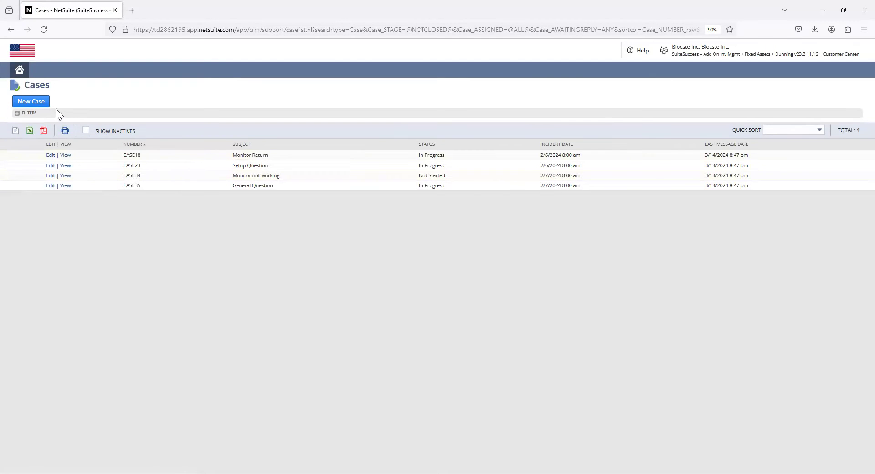
left_click(20, 72)
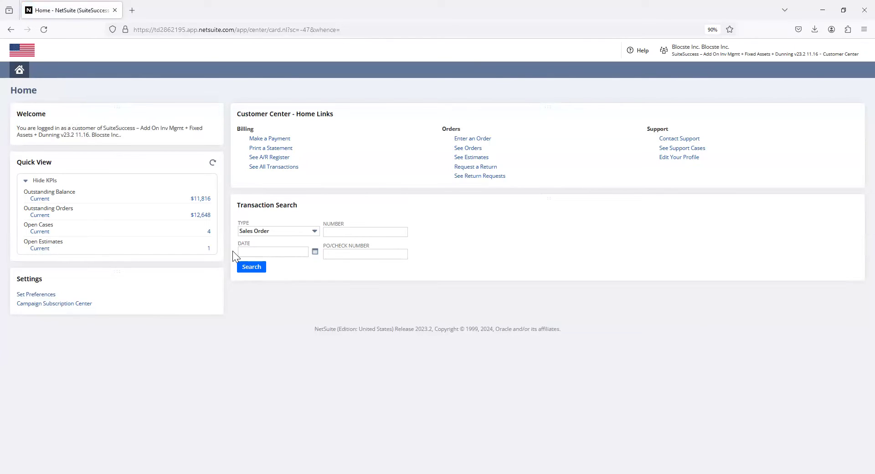
Step: Open the 2/3/2024 estimate from the customer's open estimates, review its details, and return to the home page
left_click(207, 249)
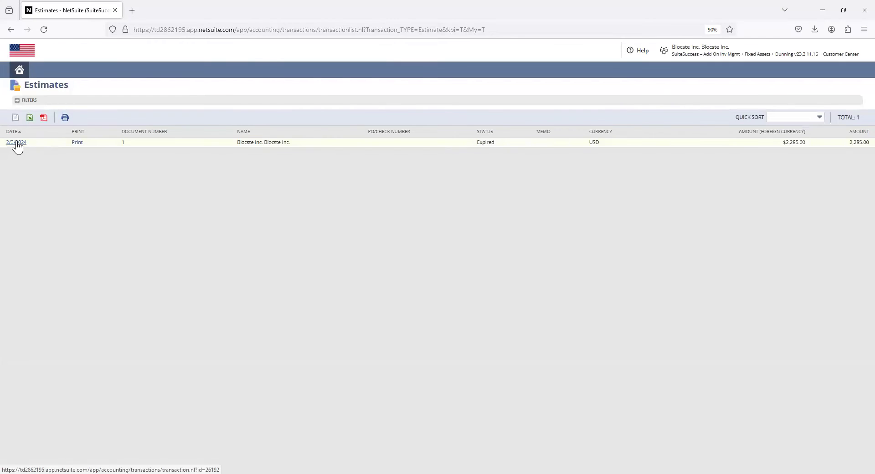
mouse_move(20, 144)
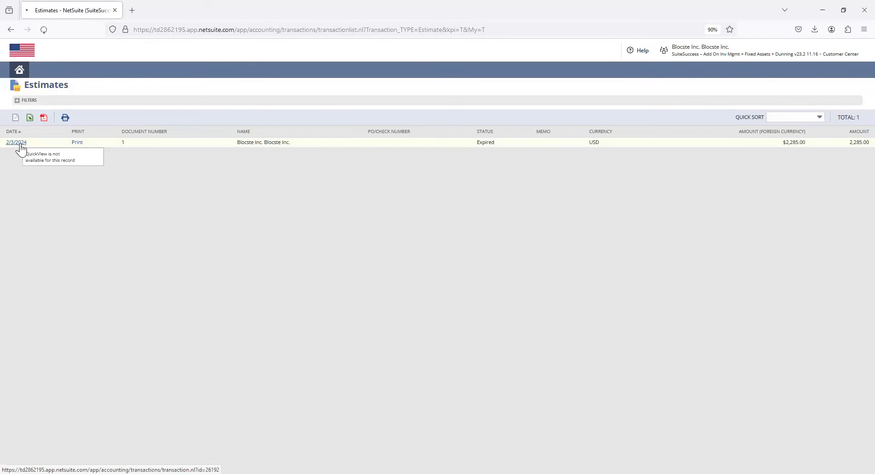
left_click(20, 147)
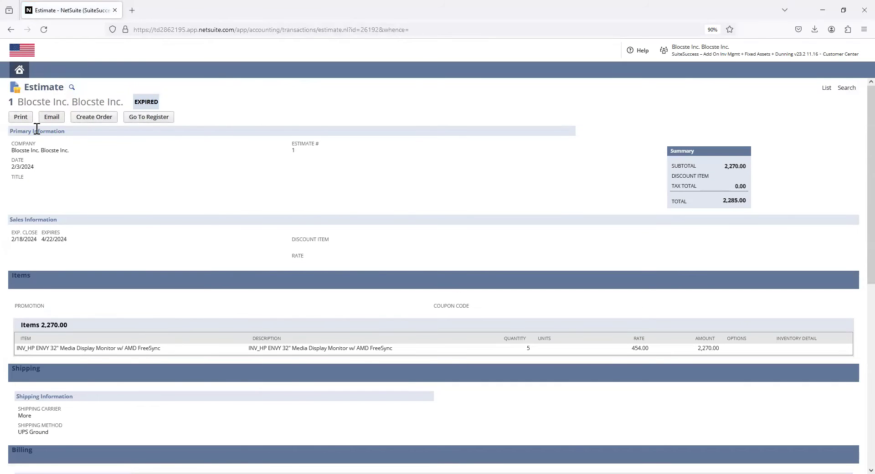
scroll(103, 168, "down", 8)
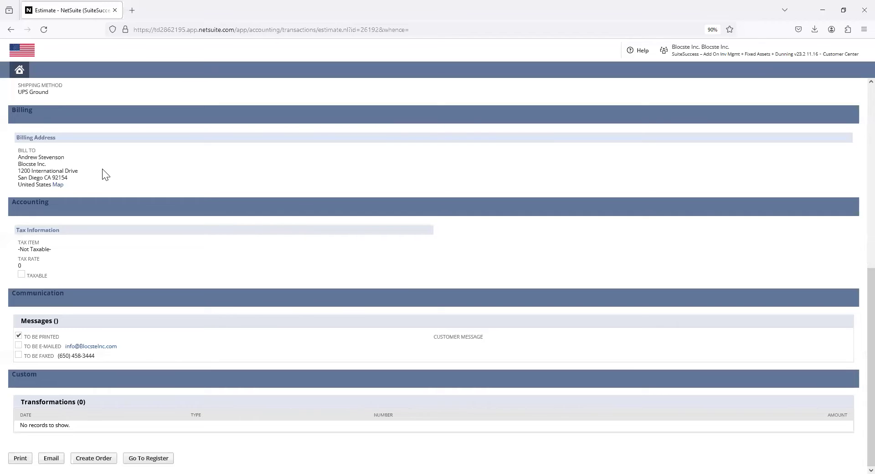
scroll(207, 267, "up", 8)
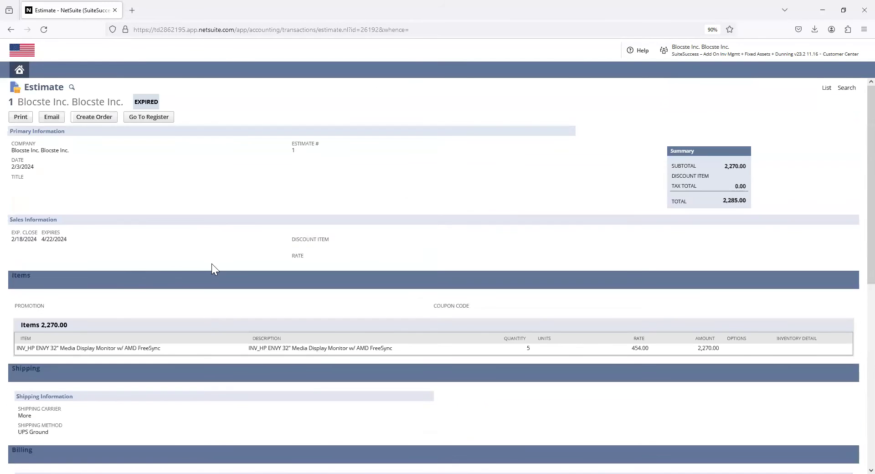
left_click(20, 71)
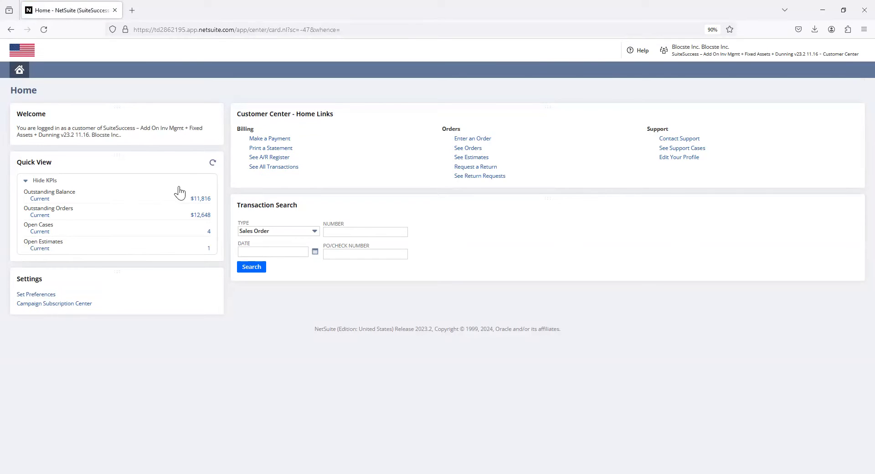
Step: Review the customer's localization, formatting, appearance, printing and custom preferences, and return to the home page without saving
left_click(47, 295)
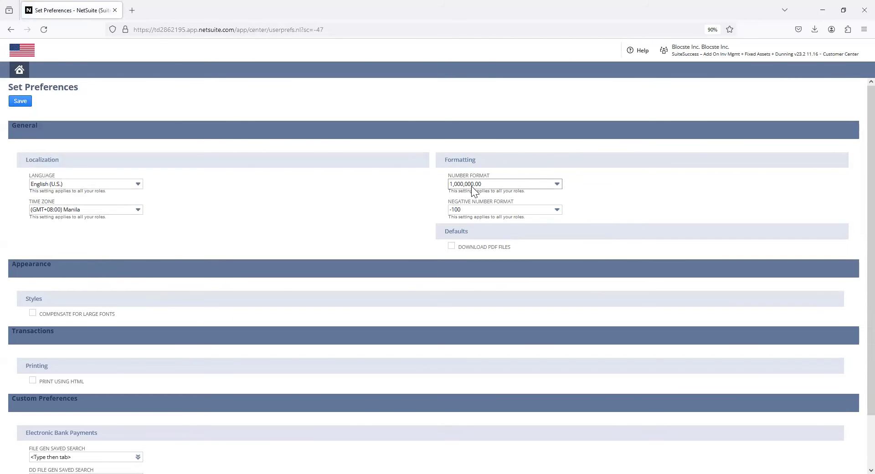
scroll(362, 217, "down", 2)
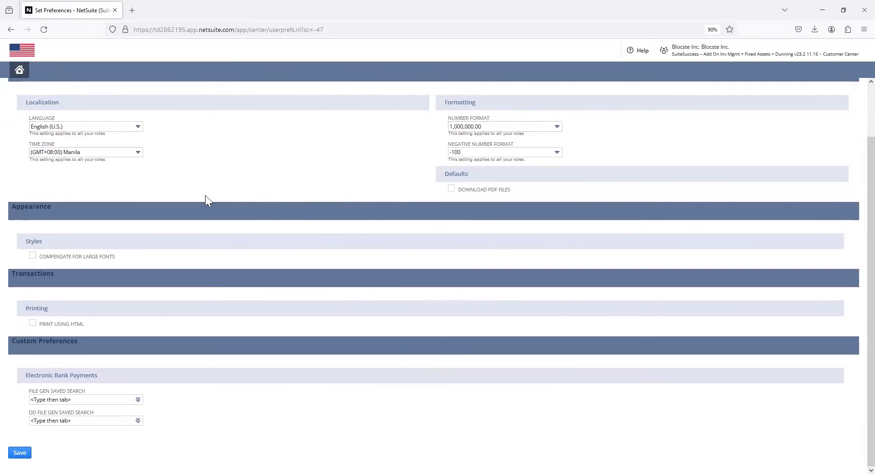
scroll(213, 190, "up", 2)
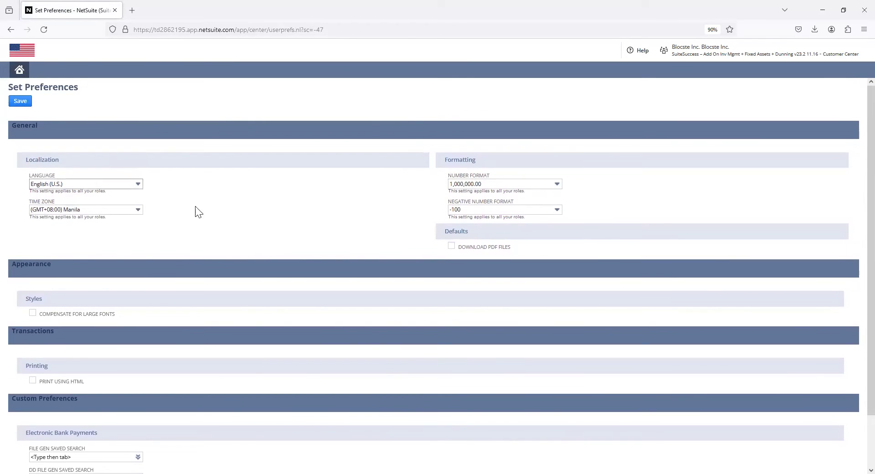
left_click(19, 70)
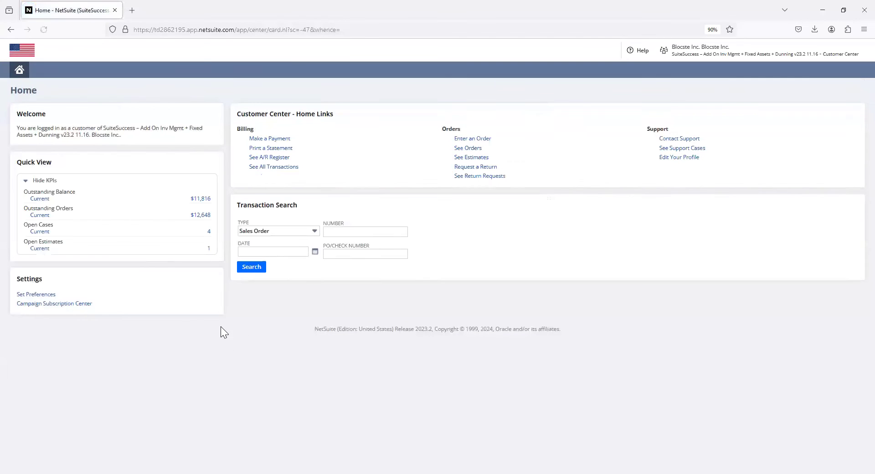
Step: Review the email subscription options in the Campaign Subscription Center and go back without submitting
left_click(69, 309)
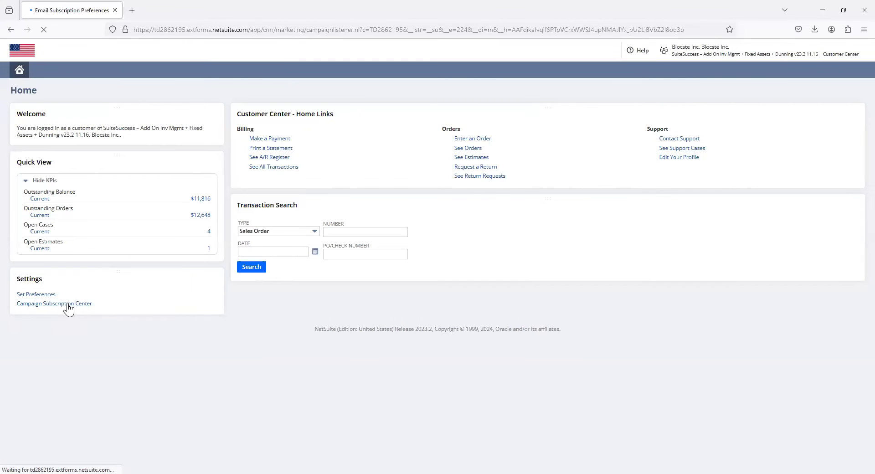
scroll(126, 288, "down", 5)
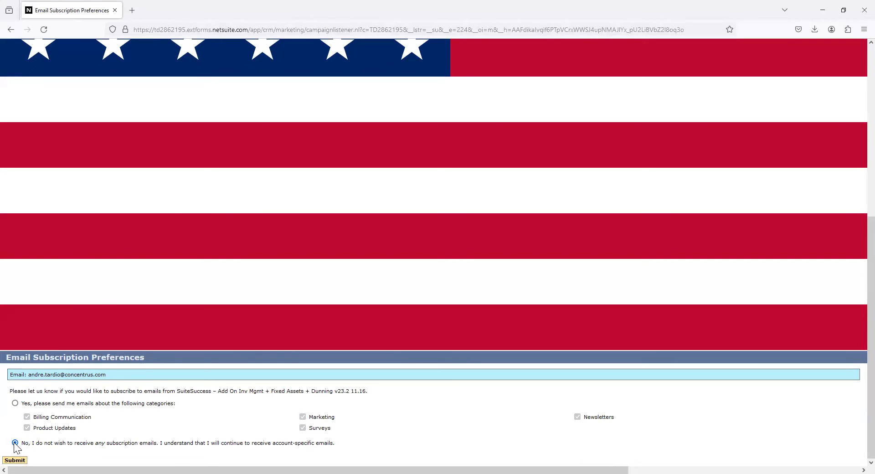
scroll(247, 440, "up", 6)
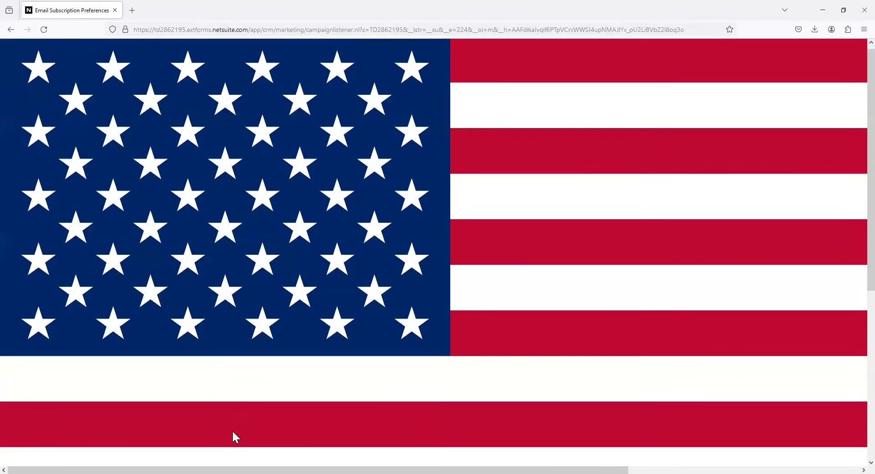
scroll(291, 360, "down", 4)
scroll(306, 345, "up", 4)
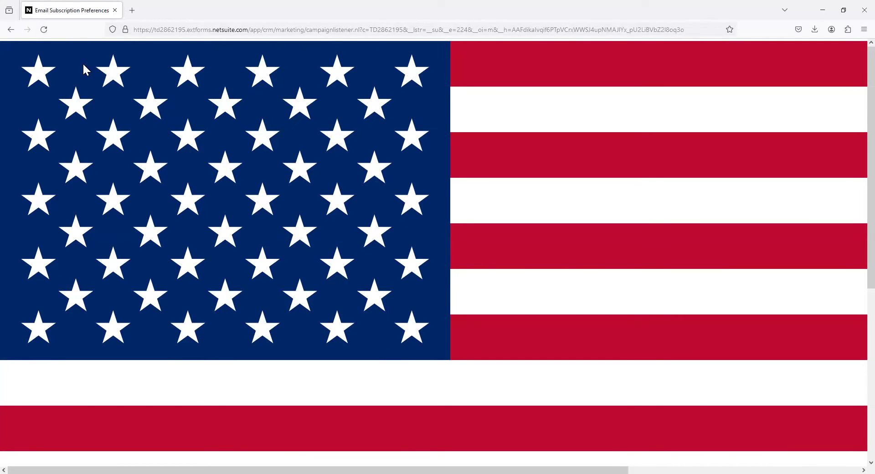
left_click(10, 30)
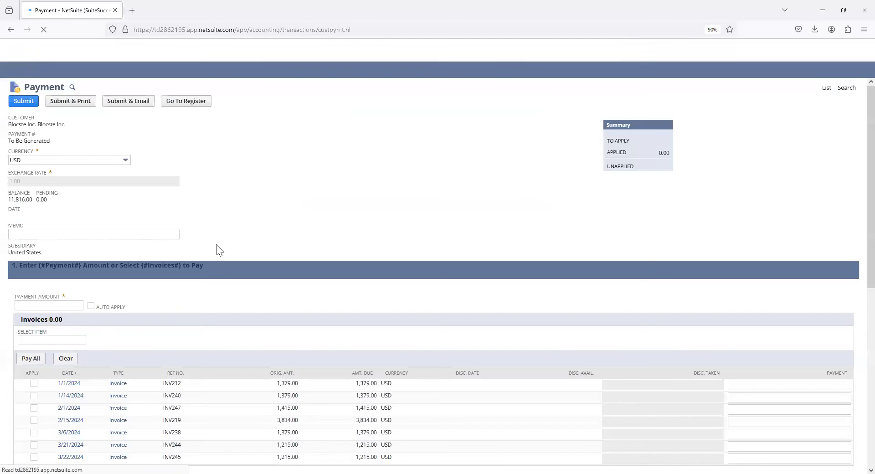
Step: Apply a new customer payment to the invoices dated 1/1/2024 and 1/14/2024
scroll(77, 182, "down", 1)
scroll(74, 151, "up", 1)
scroll(59, 327, "down", 1)
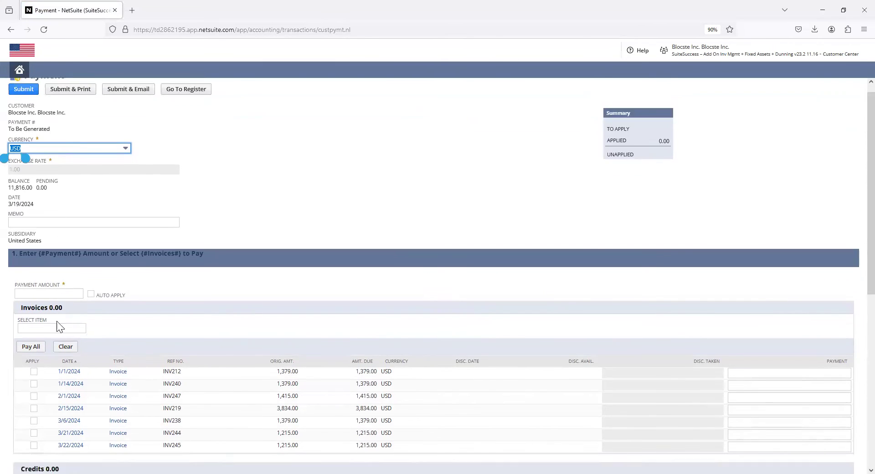
left_click(34, 332)
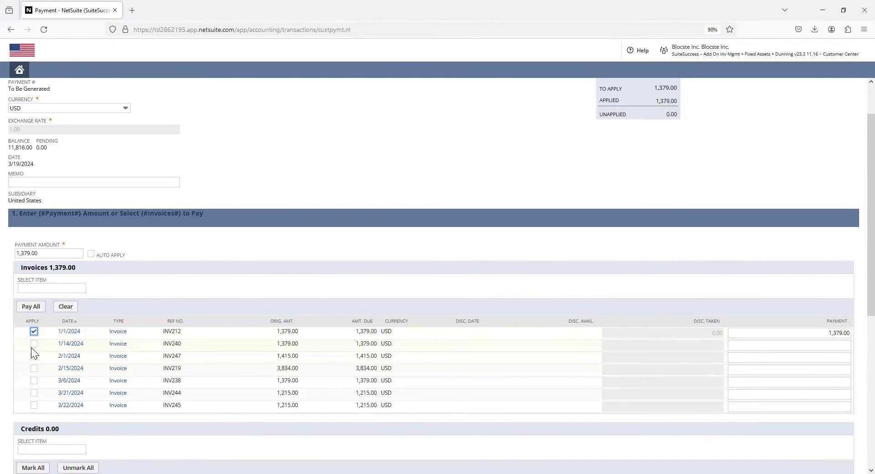
left_click(33, 345)
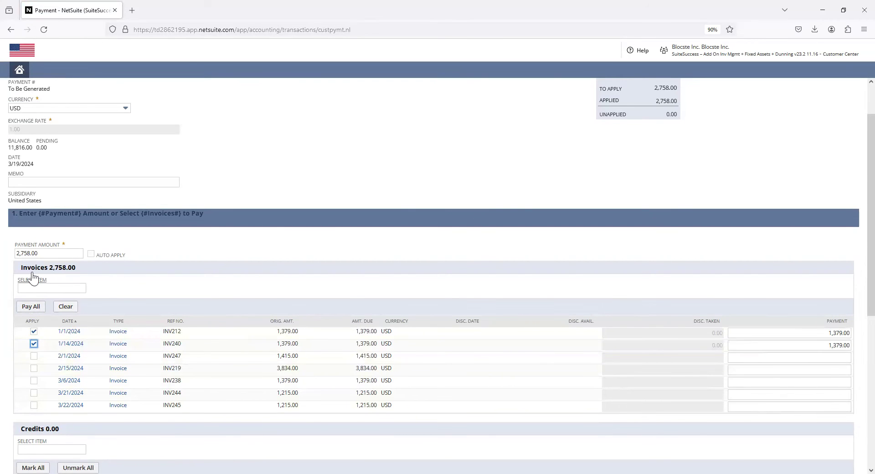
Step: Review the payment's credits, deposits and credit card sections, and return to the home page without completing the payment
scroll(45, 287, "down", 3)
scroll(38, 196, "up", 1)
scroll(52, 296, "down", 5)
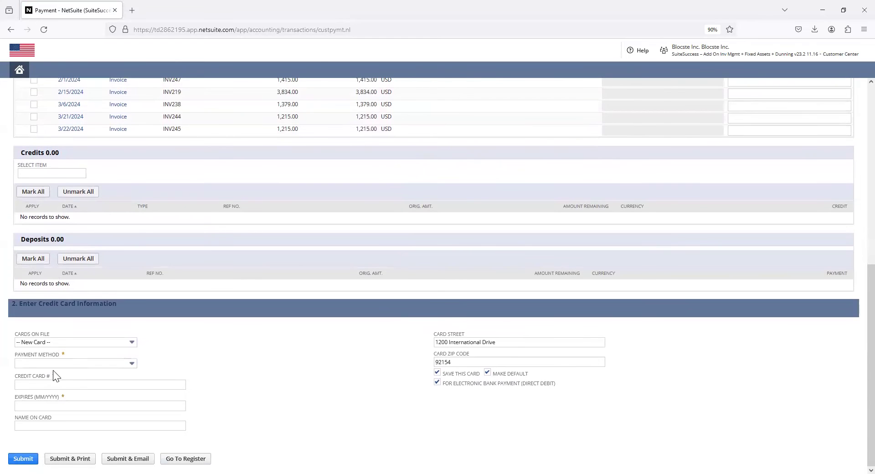
left_click(23, 458)
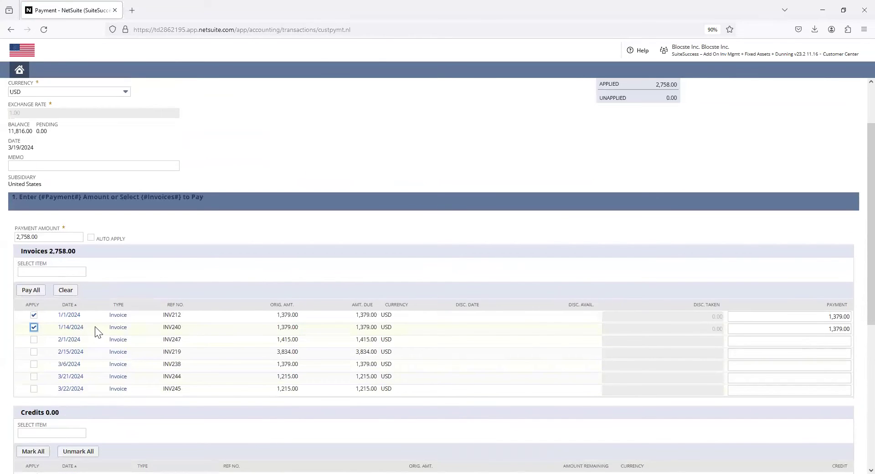
scroll(95, 326, "up", 2)
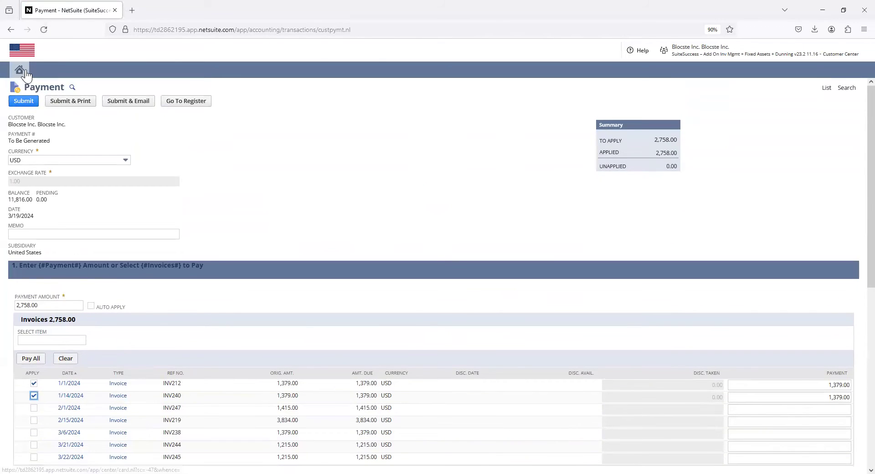
left_click(25, 70)
left_click(449, 279)
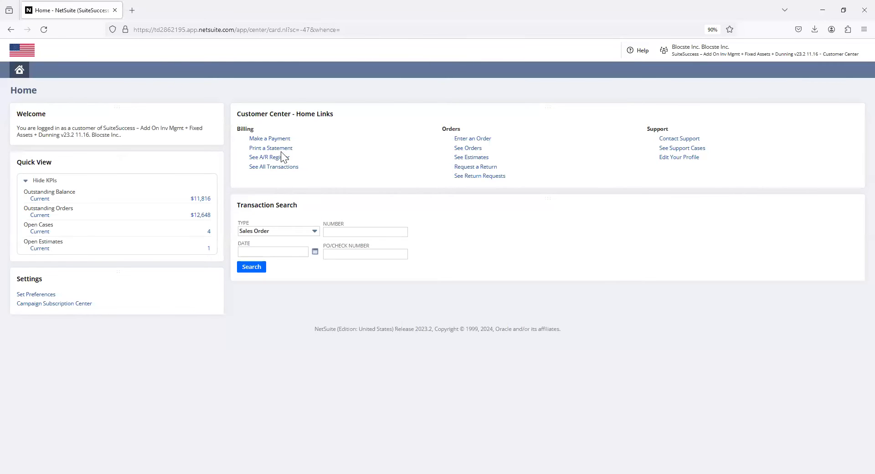
Step: Print the customer's statement dated 3/19/2024 with start date 2/19/2024 and review its transaction lines in the PDF
left_click(282, 150)
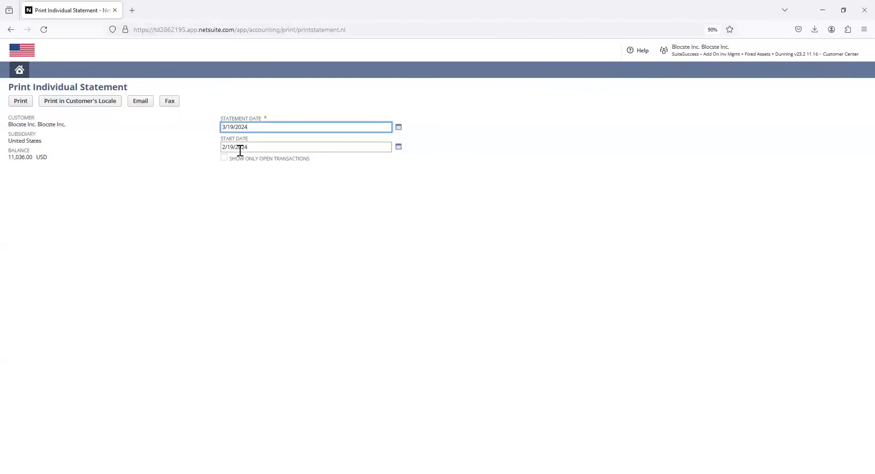
left_click(21, 102)
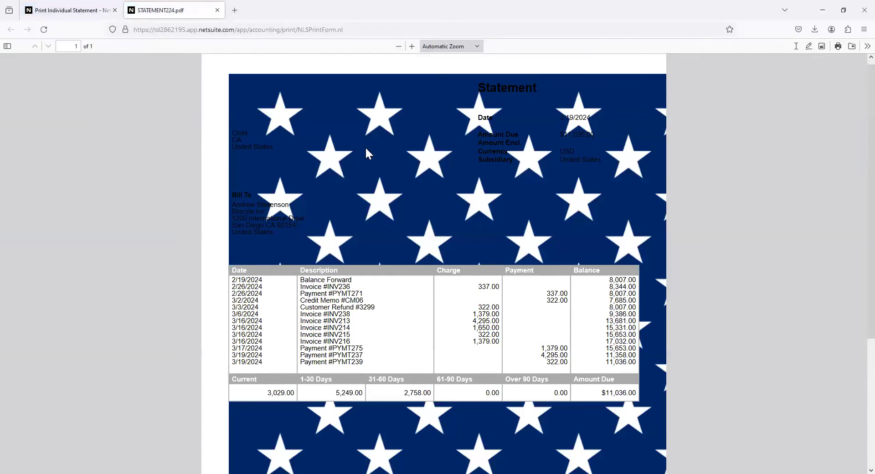
scroll(393, 147, "down", 4)
scroll(385, 213, "up", 4)
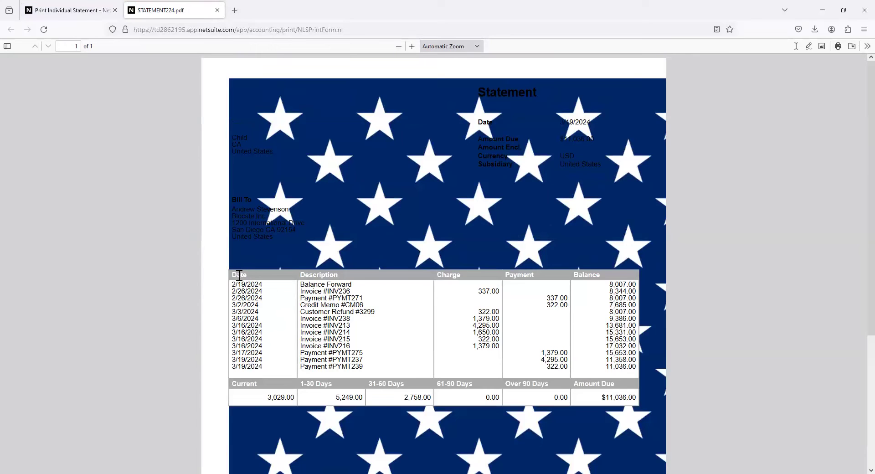
left_click_drag(233, 274, 613, 371)
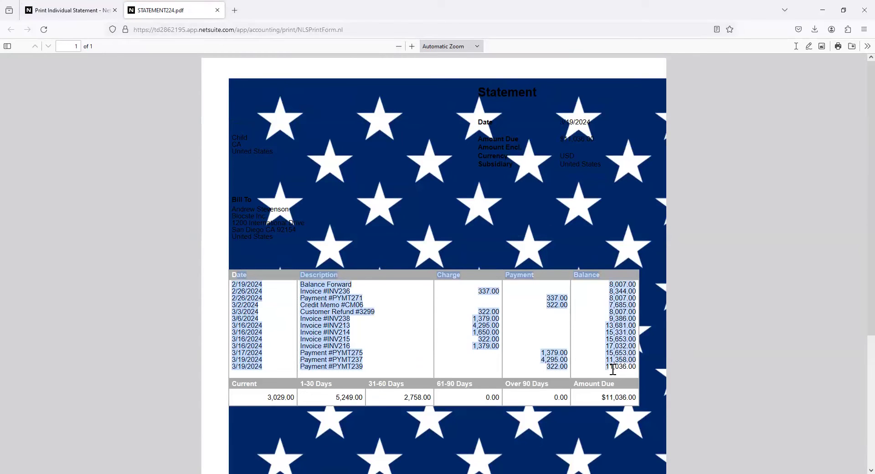
left_click(580, 346)
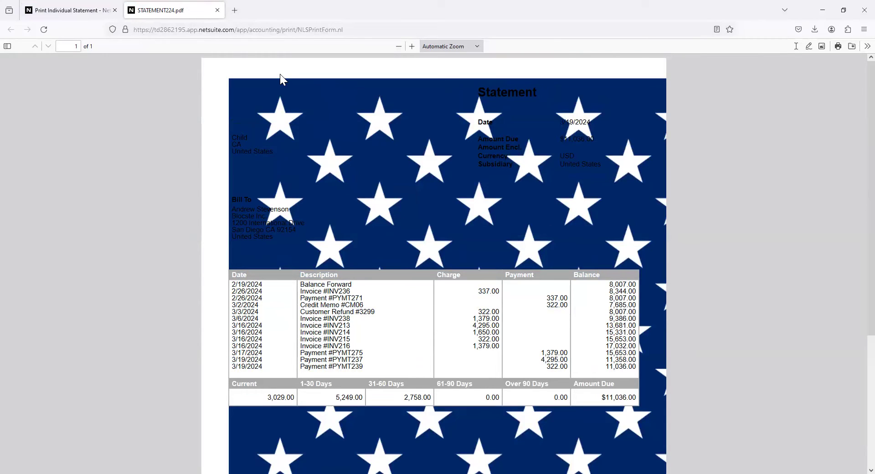
Step: Review the statement PDF's transaction table and aging summary, and close the document
scroll(338, 174, "down", 5)
scroll(307, 140, "up", 5)
scroll(365, 197, "down", 3)
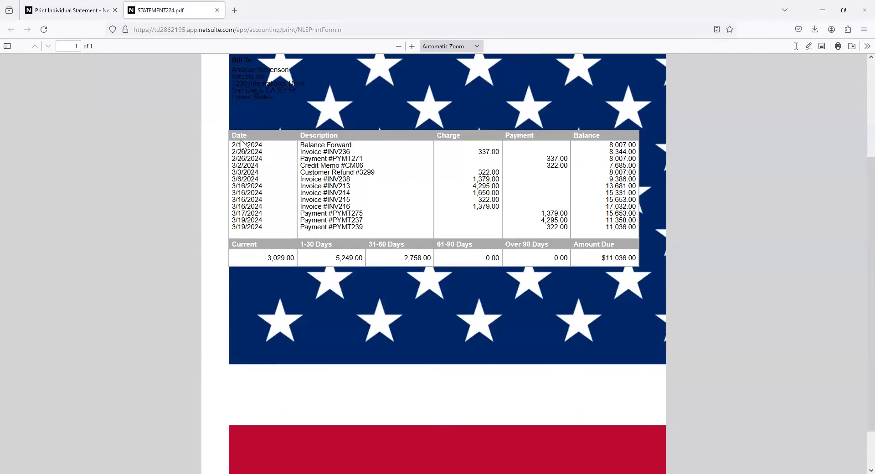
left_click_drag(235, 136, 644, 269)
left_click(218, 10)
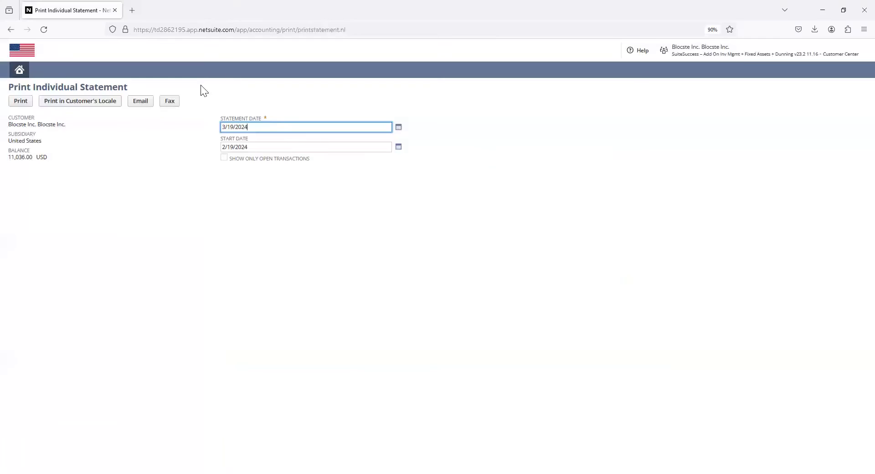
Step: Return to the home page, view the customer's A/R register and go back home
left_click(19, 69)
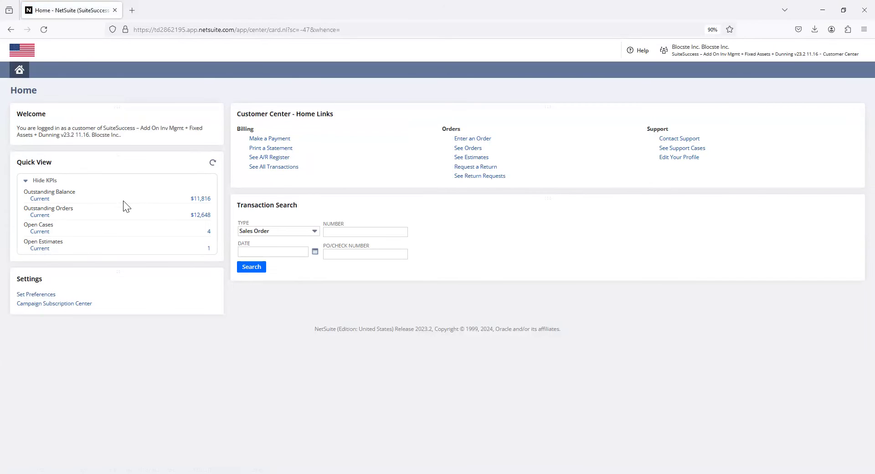
left_click(281, 158)
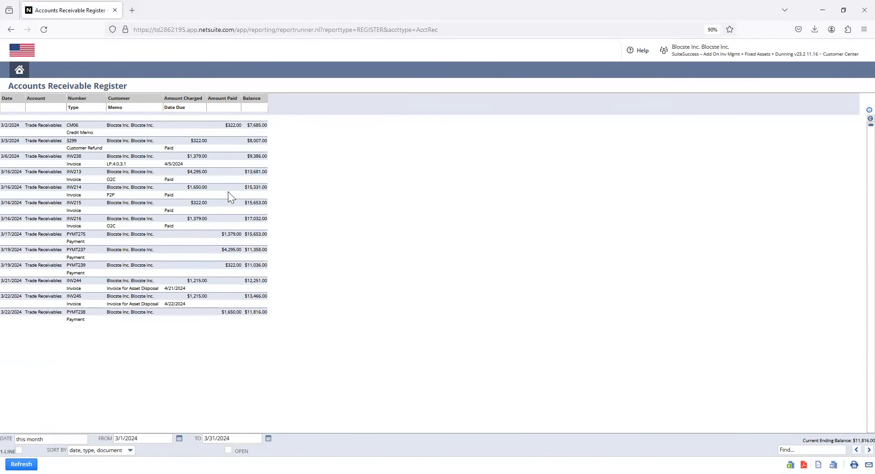
left_click(14, 69)
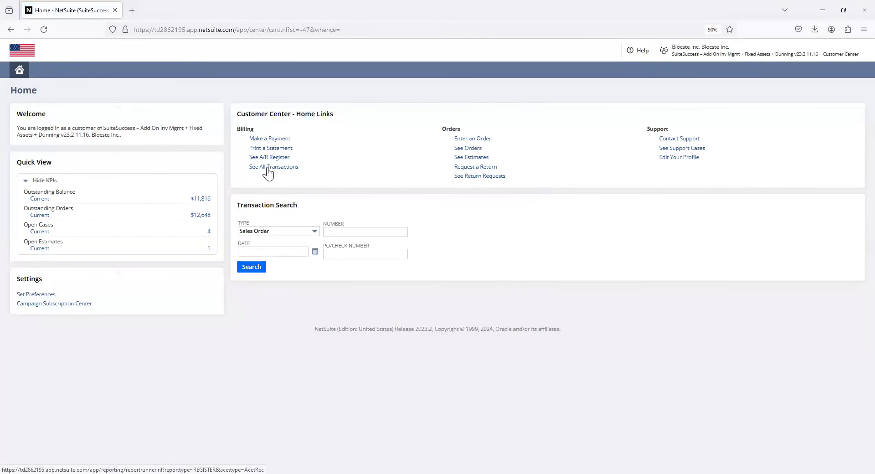
Step: Open the list of all the customer's transactions and look through its entries
left_click(268, 167)
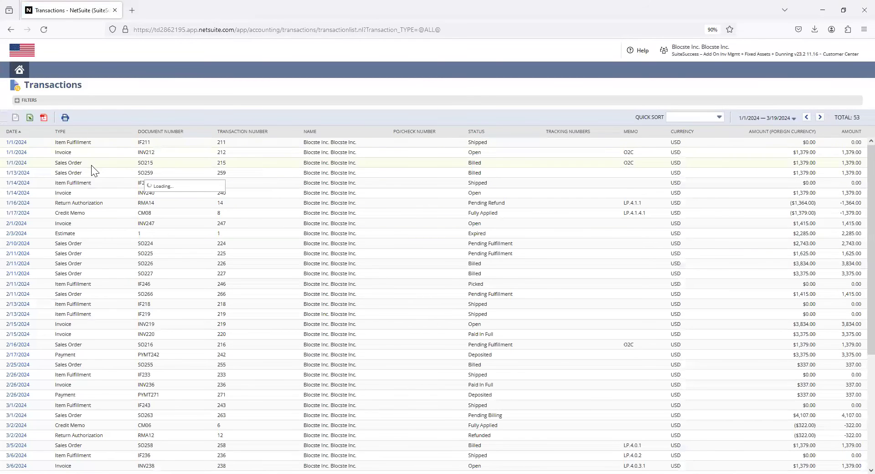
scroll(95, 195, "down", 6)
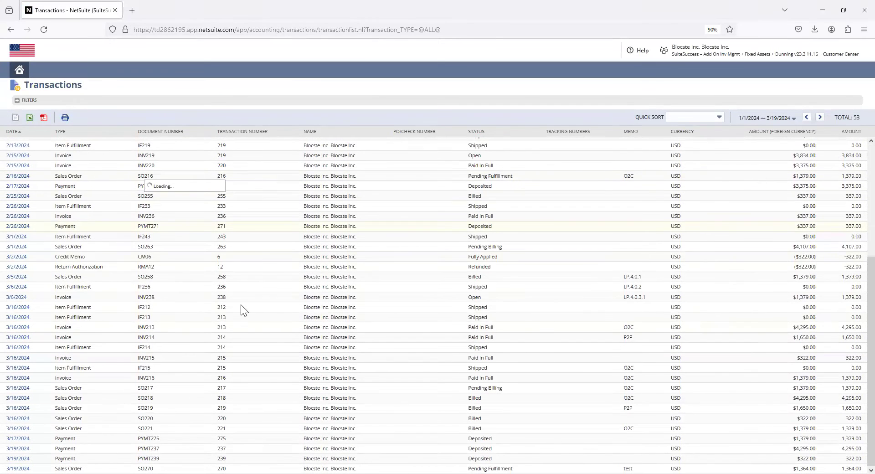
scroll(524, 274, "up", 5)
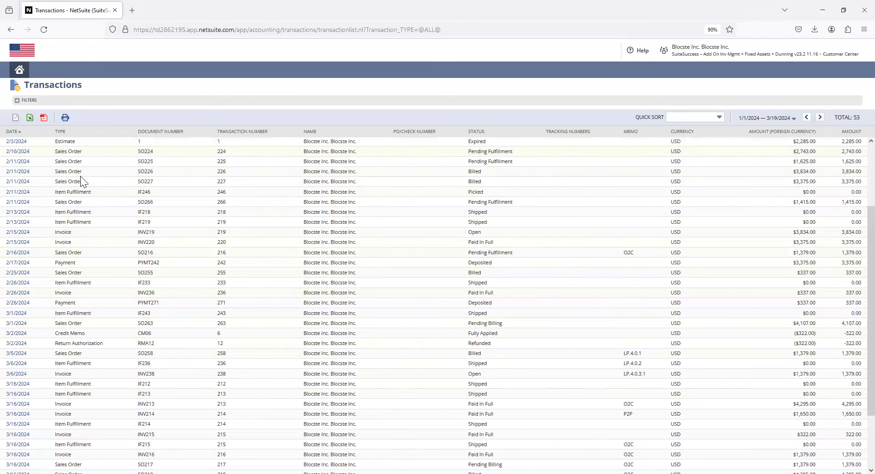
scroll(100, 162, "up", 1)
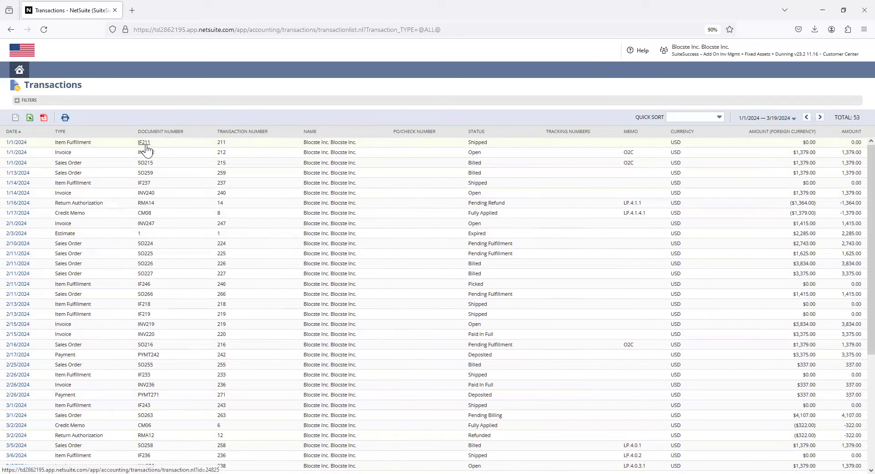
Step: Open sales order SO259 dated 1/13/2024, review its items, shipping, billing and accounting details, and return to the transactions list
left_click(147, 178)
scroll(144, 264, "down", 2)
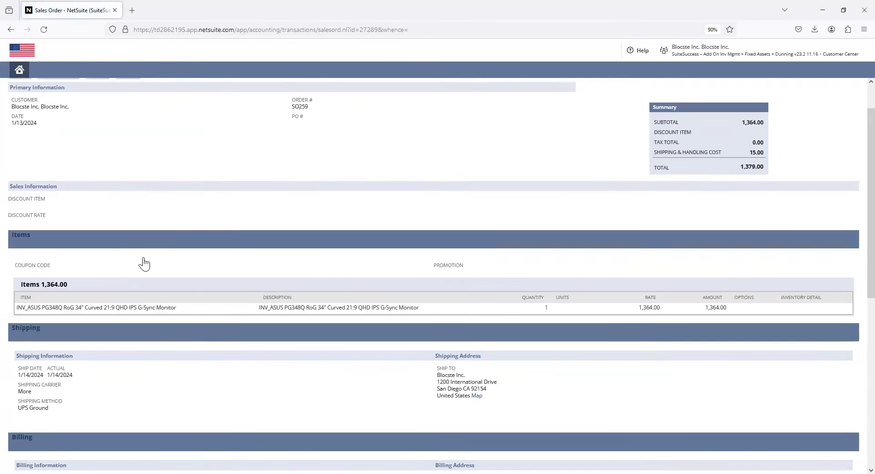
scroll(144, 263, "down", 7)
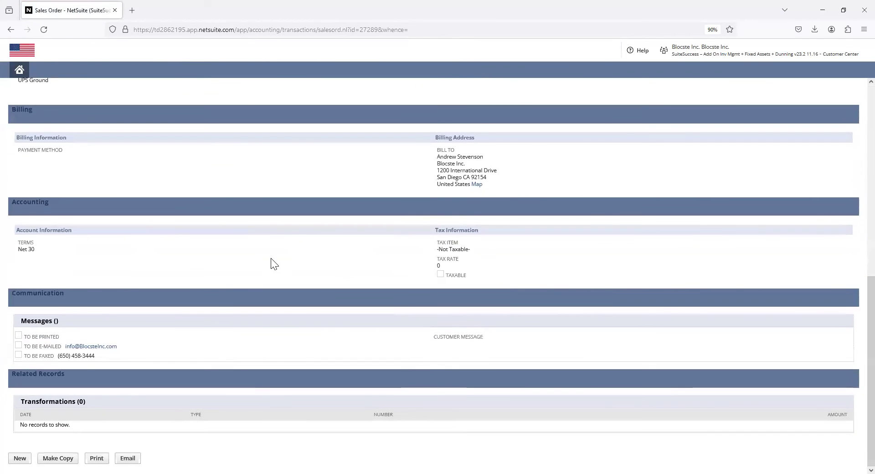
scroll(260, 252, "up", 10)
left_click(11, 29)
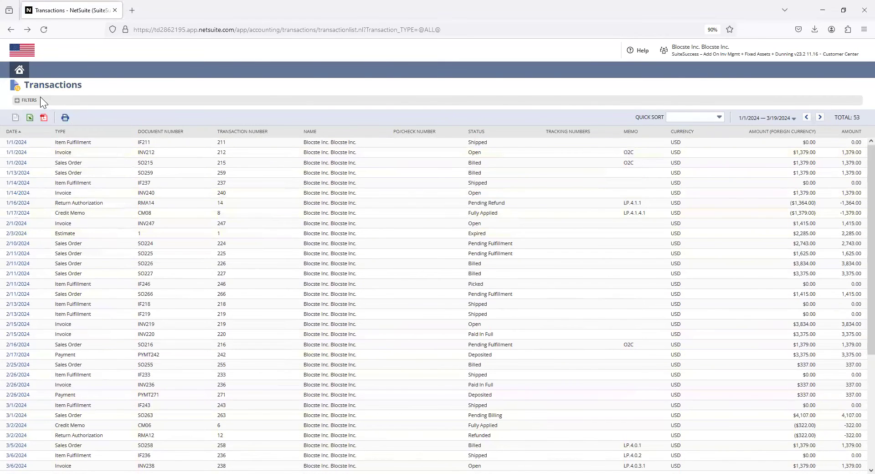
Step: Show the filters of the transactions list and filter it by the Invoice type
left_click(40, 97)
left_click(42, 120)
scroll(57, 167, "down", 1)
left_click(56, 168)
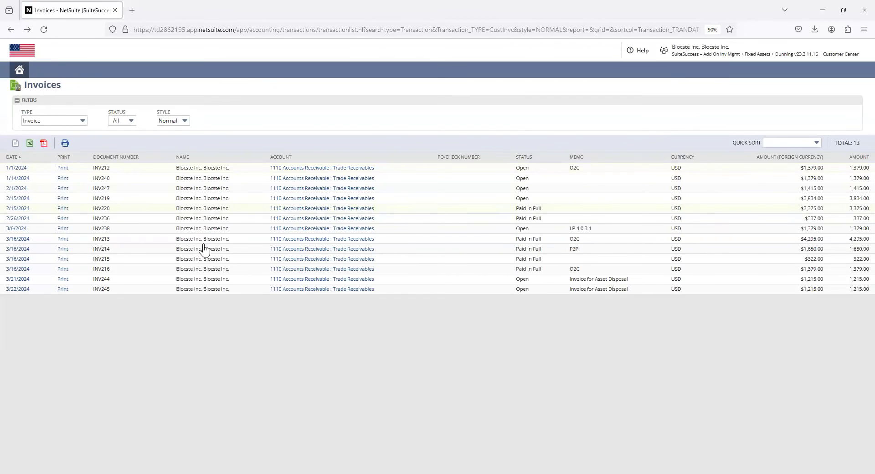
Step: Reset the transaction type filter to All and look through the full list
left_click(44, 122)
scroll(45, 155, "up", 2)
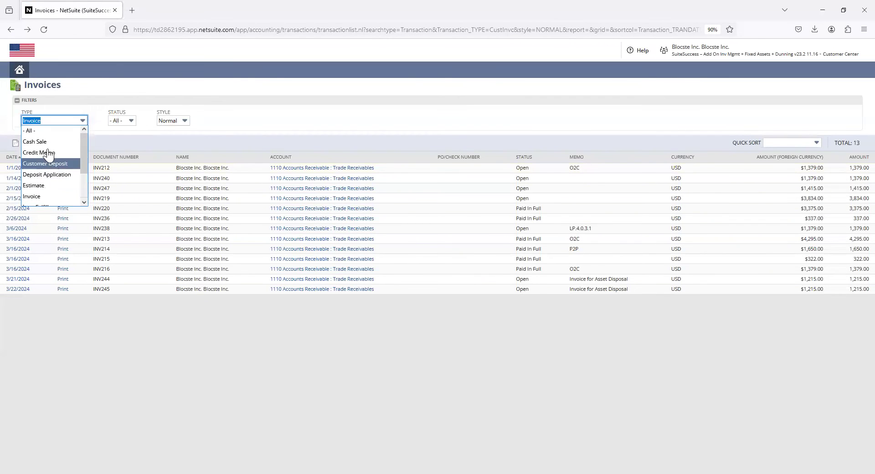
left_click(43, 130)
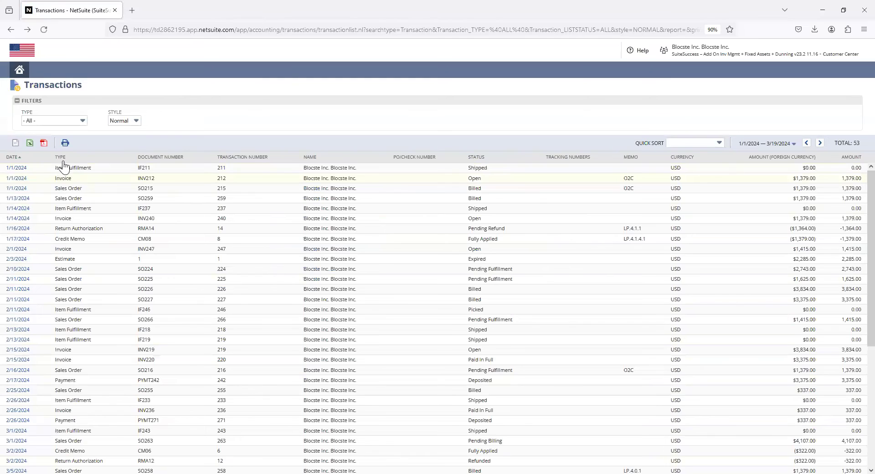
scroll(79, 288, "down", 7)
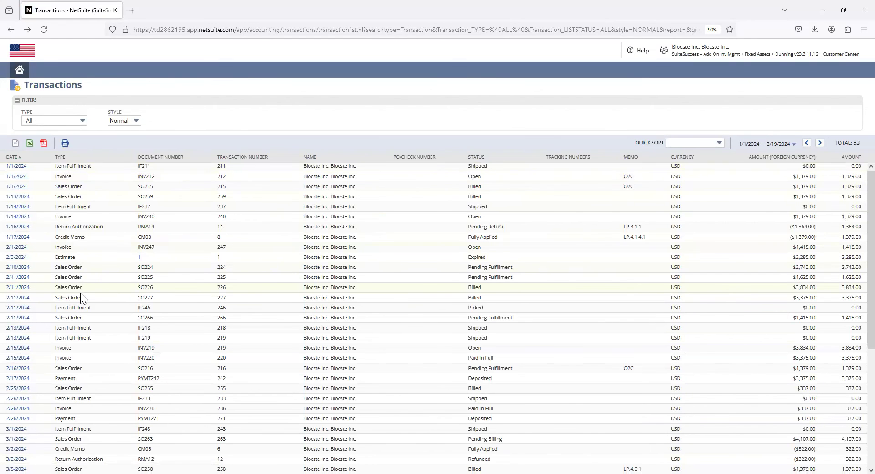
scroll(70, 316, "up", 7)
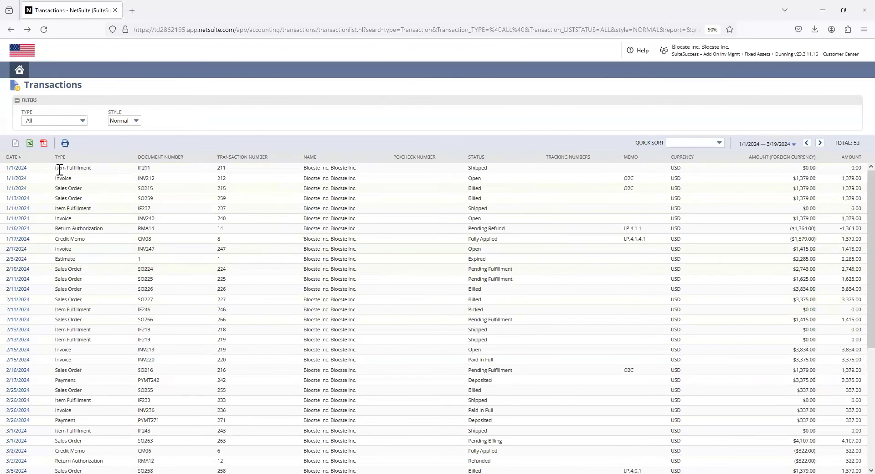
Step: Sort the transactions list by type, look through the grouped records and return to the home page
left_click(106, 181)
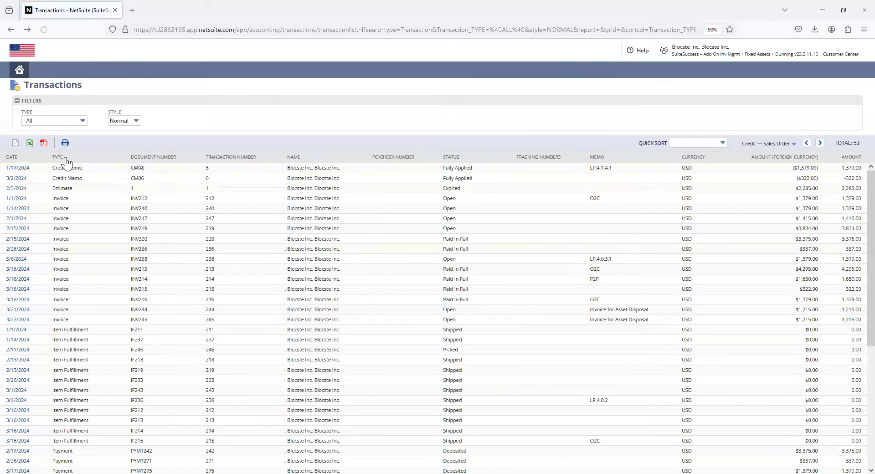
scroll(70, 187, "down", 5)
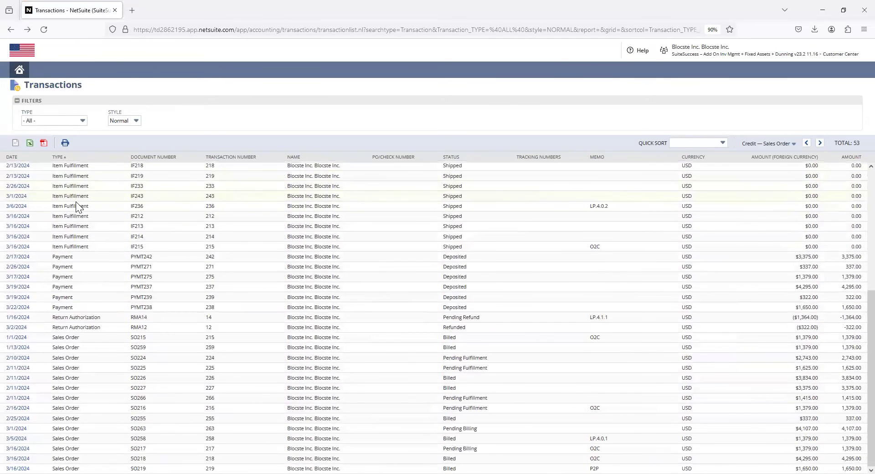
scroll(80, 202, "up", 4)
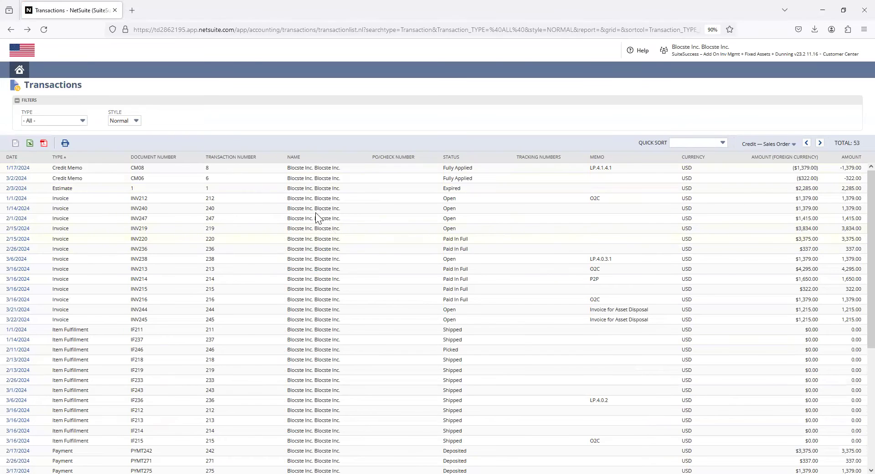
left_click(20, 70)
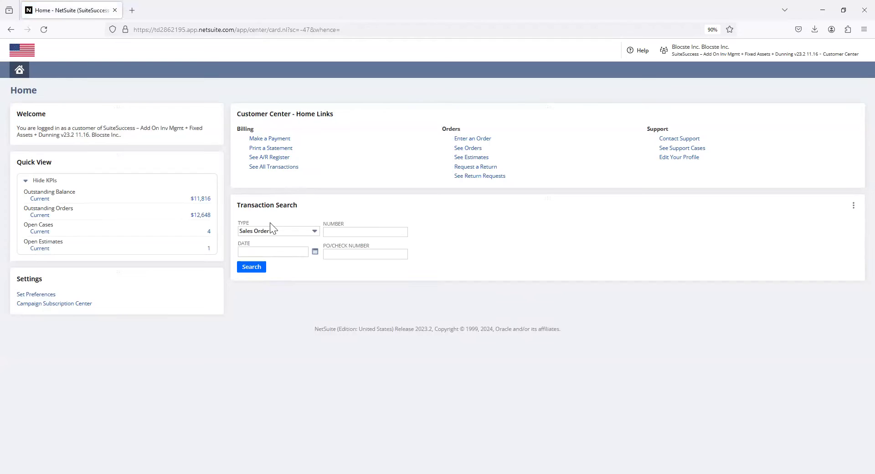
Step: Start a new sales order with the memo "*test customer center order" and document date 3/1/2024
left_click(473, 141)
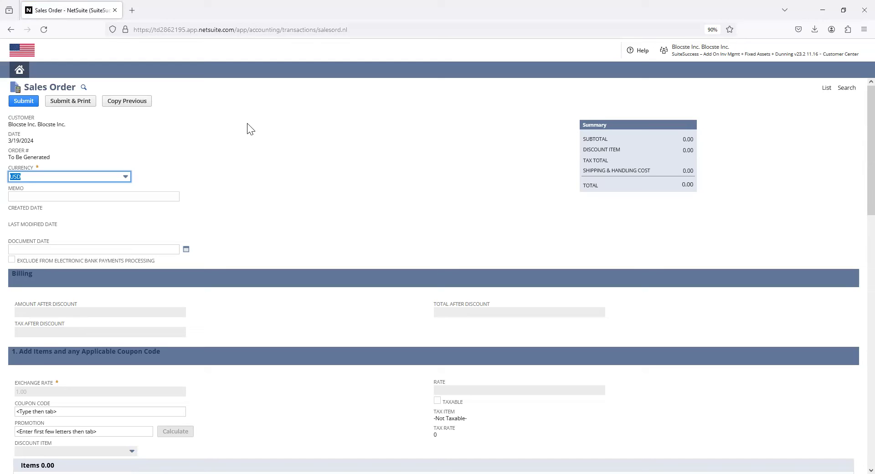
left_click(226, 140)
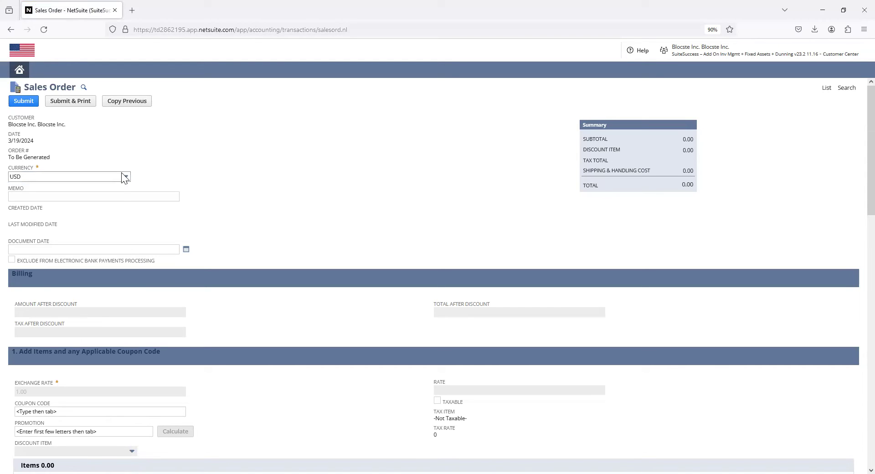
left_click(123, 196)
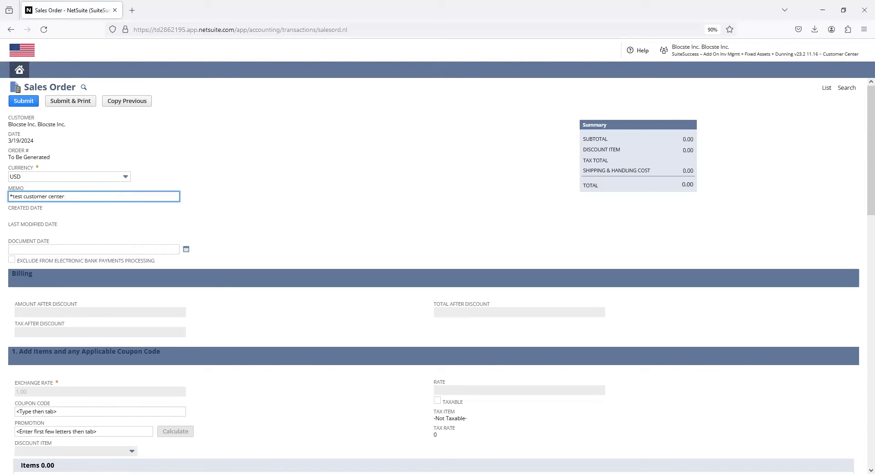
left_click(186, 250)
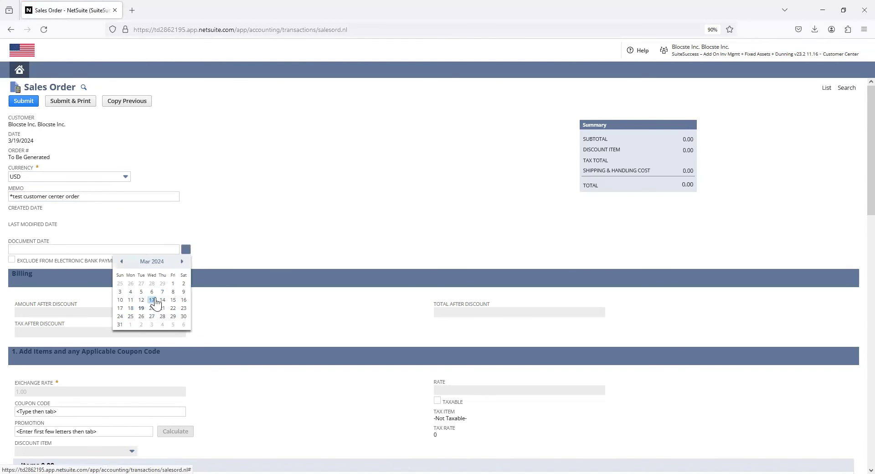
left_click(172, 284)
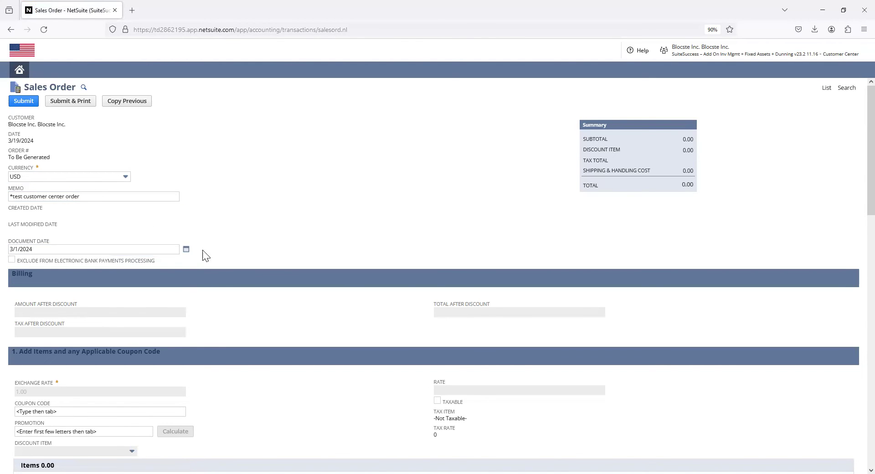
Step: Add the item INV_ASUS PG348Q RoG 34" Curved 21:9 QHD IPS G-Sync Monitor to the order with quantity 2
scroll(234, 252, "down", 3)
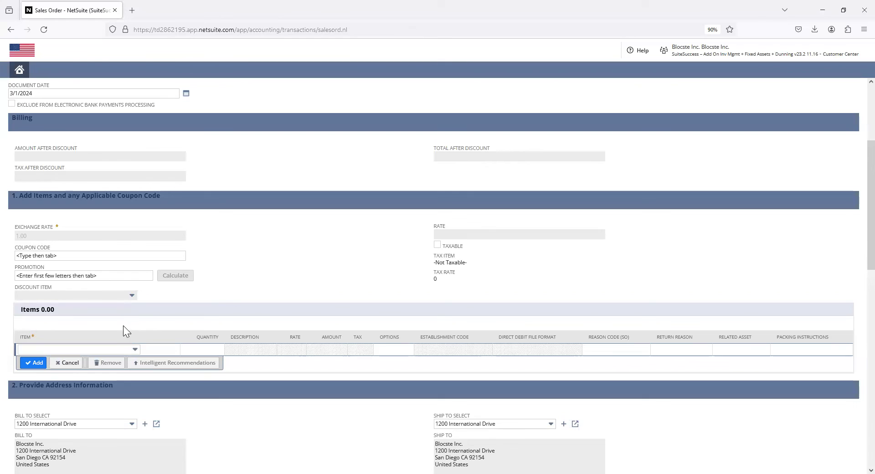
left_click(104, 349)
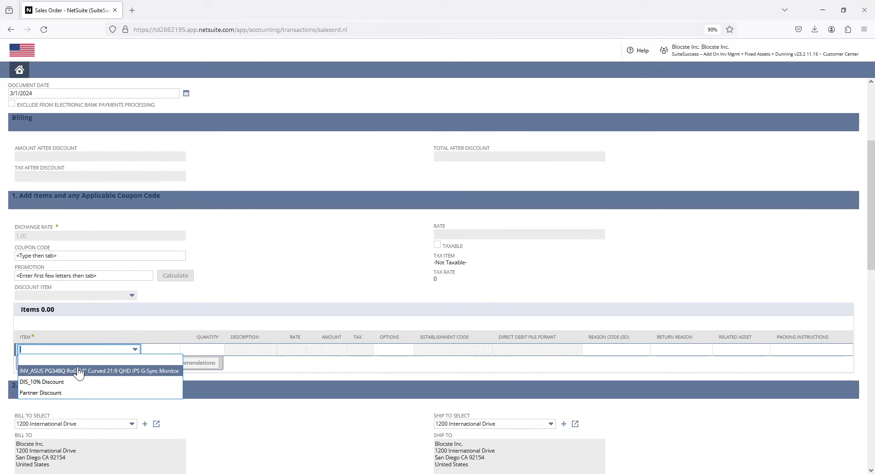
left_click(127, 372)
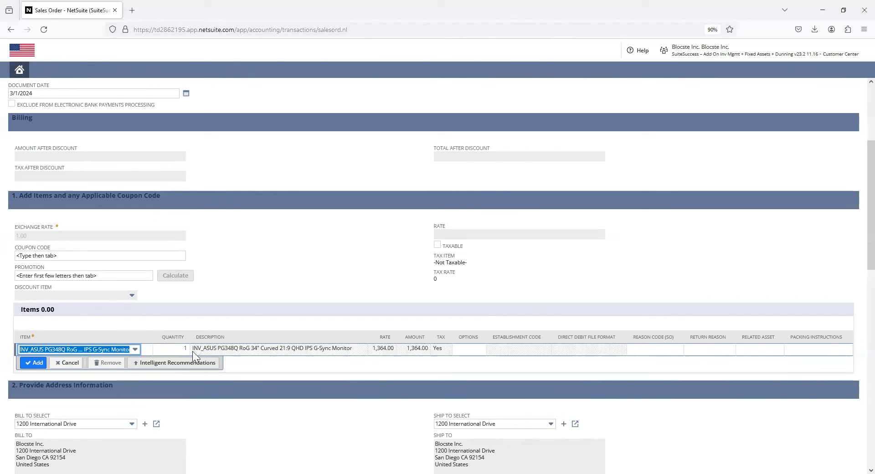
left_click(179, 349)
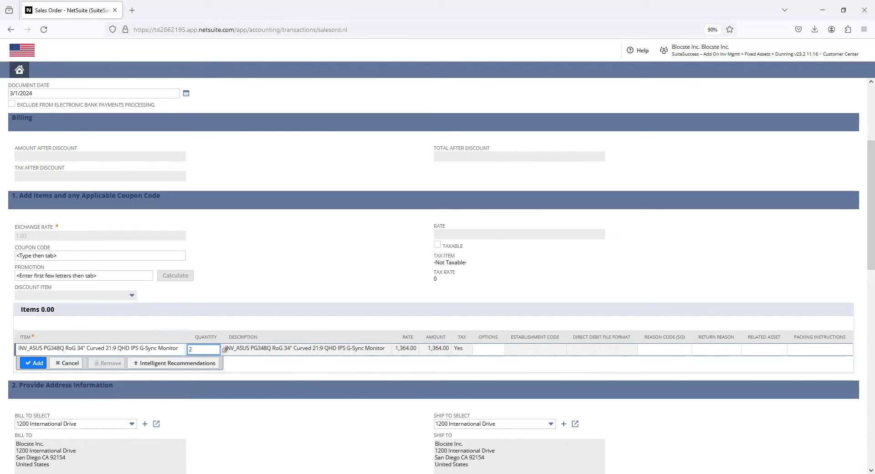
key("Tab")
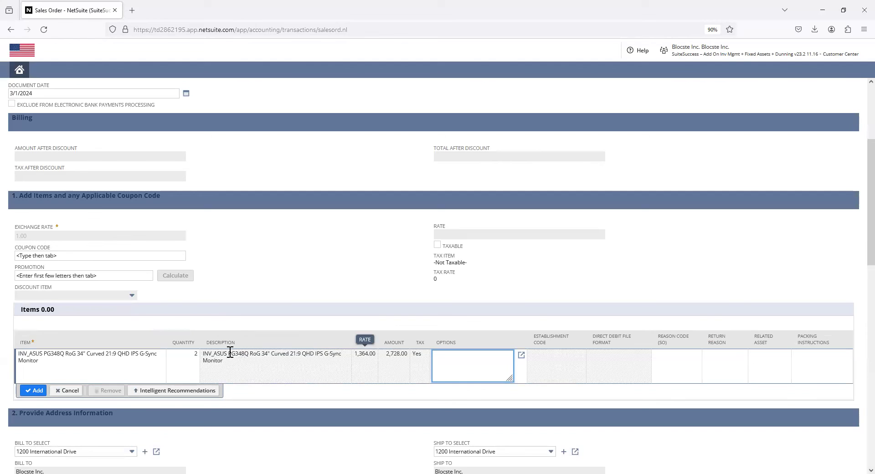
left_click(369, 353)
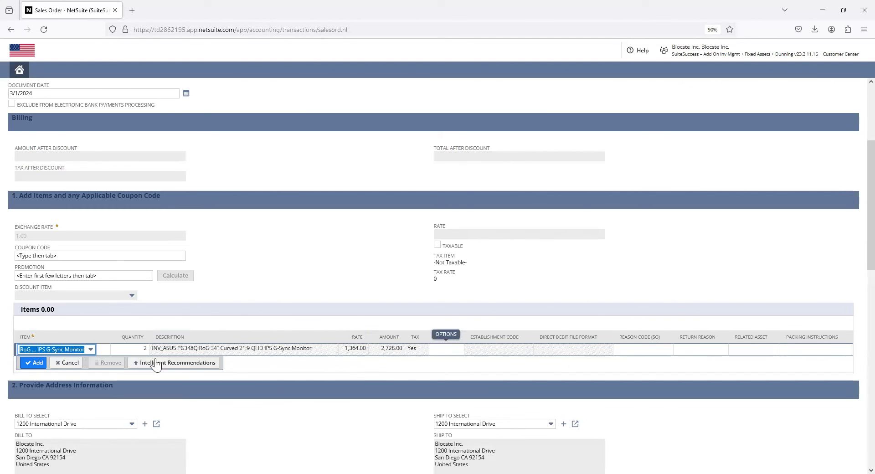
left_click(35, 365)
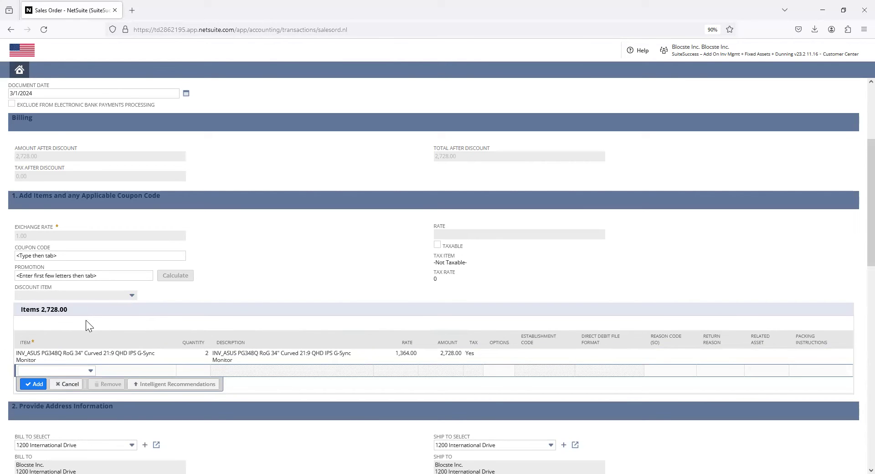
Step: Look over the order's address, shipping and payment sections and examine the available Ship Via options without choosing one
scroll(113, 334, "down", 5)
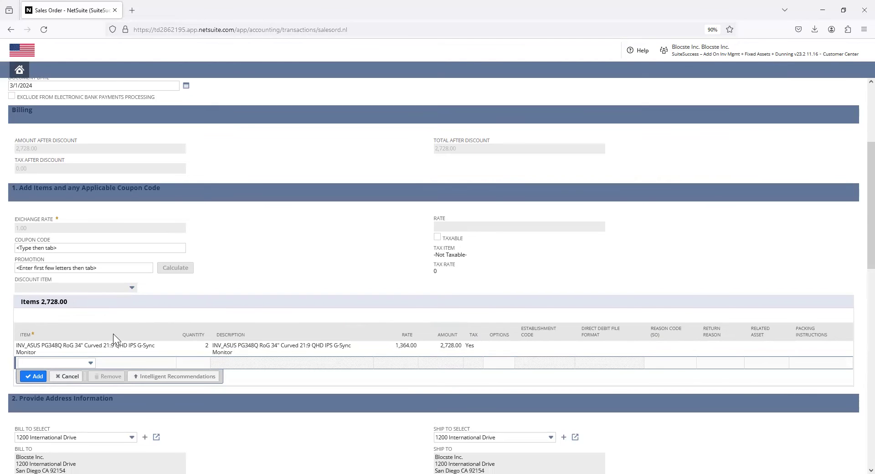
scroll(161, 307, "down", 3)
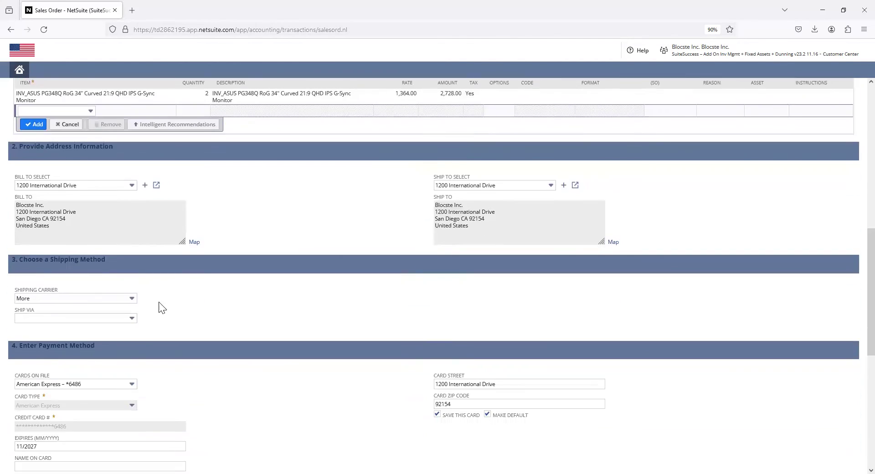
scroll(155, 299, "down", 1)
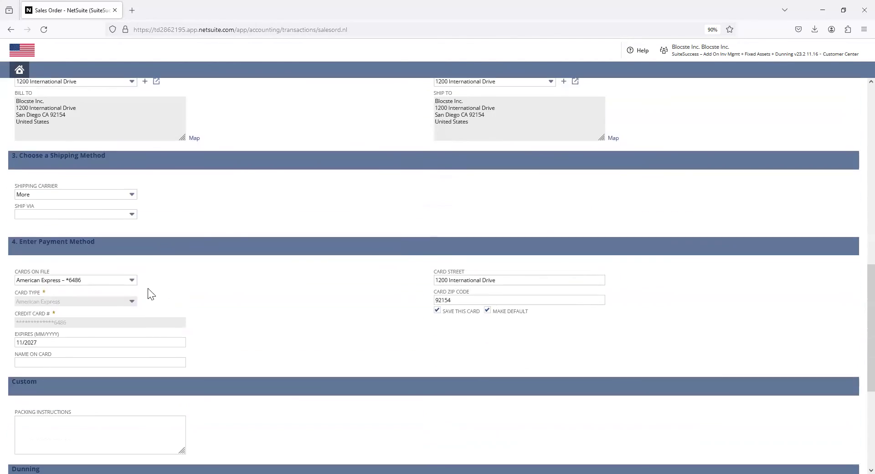
scroll(105, 272, "up", 1)
left_click(62, 246)
left_click(114, 267)
left_click(132, 265)
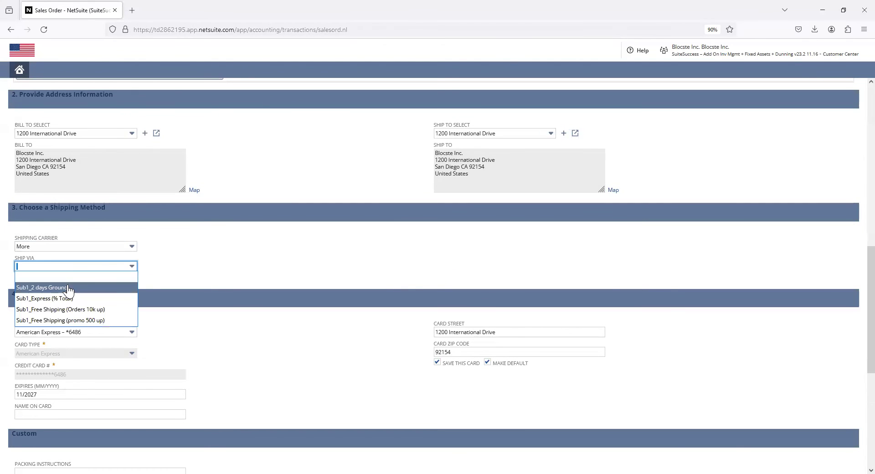
left_click(164, 273)
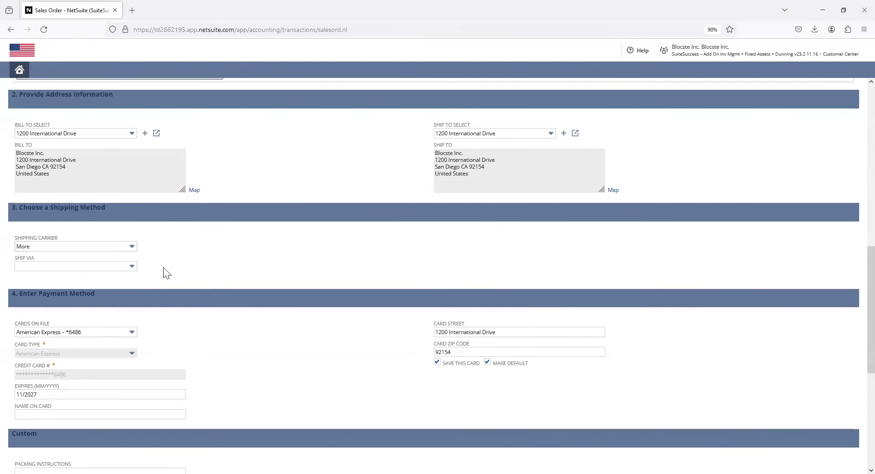
scroll(90, 260, "up", 1)
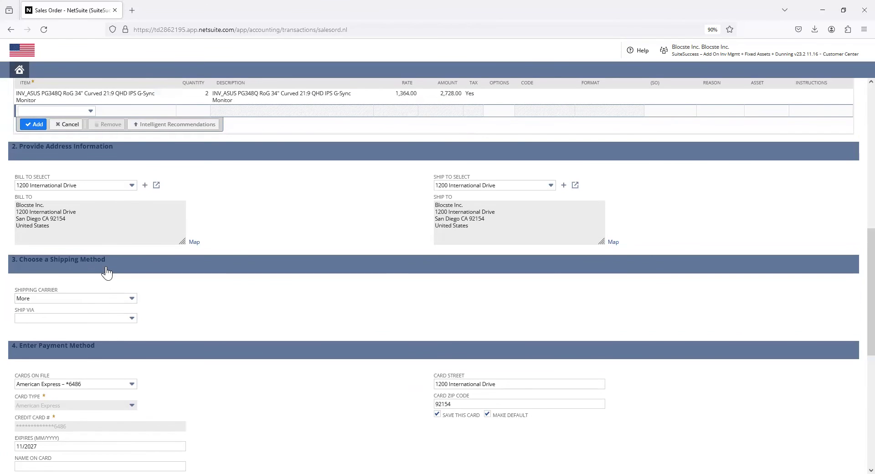
Step: Examine the available billing and shipping address choices on the order, keeping the current selections
scroll(107, 272, "down", 3)
scroll(65, 211, "up", 3)
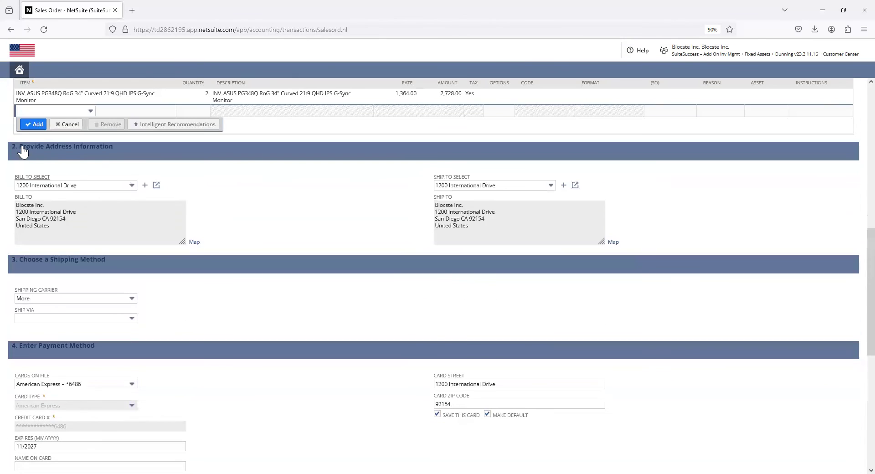
left_click(74, 186)
left_click(253, 201)
left_click(91, 185)
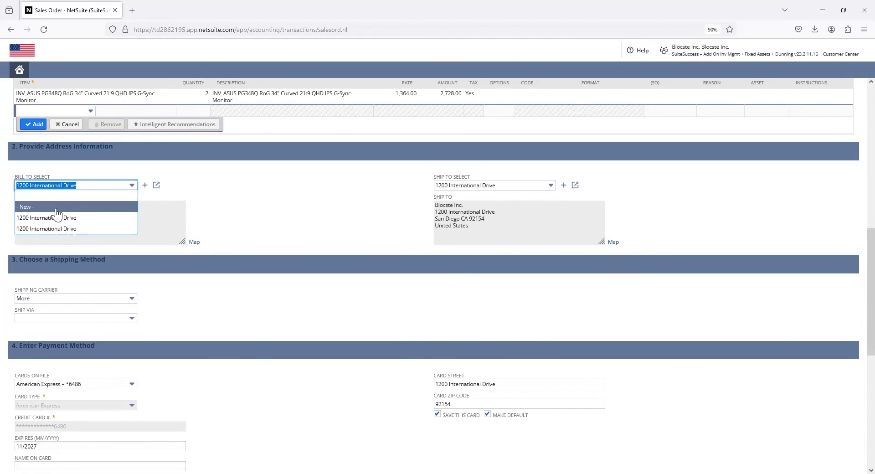
left_click(501, 186)
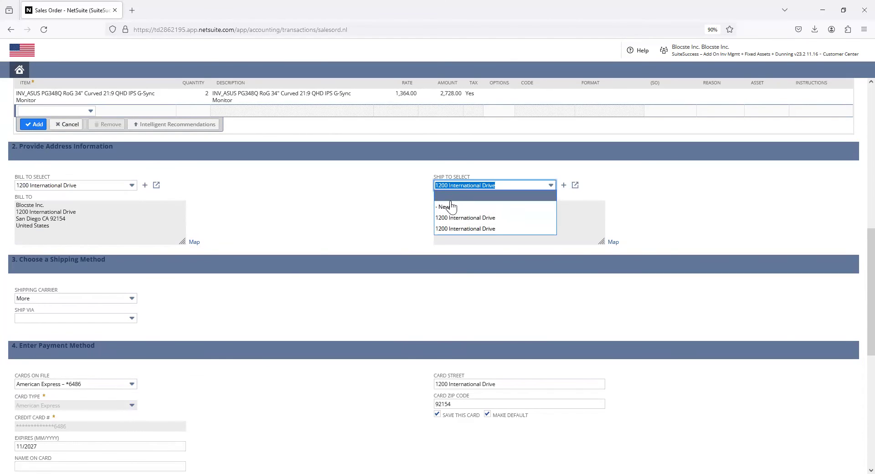
left_click(346, 200)
Step: Review the payment method and remaining sections of the sales order and submit it
scroll(83, 213, "down", 3)
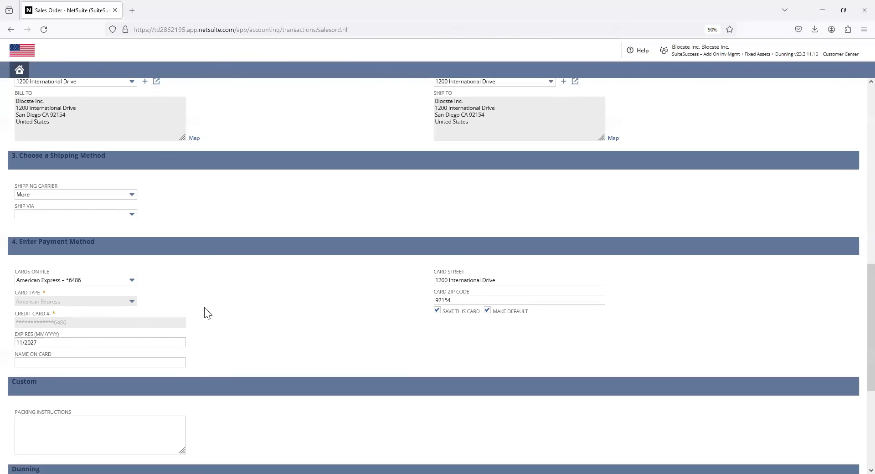
scroll(155, 305, "down", 1)
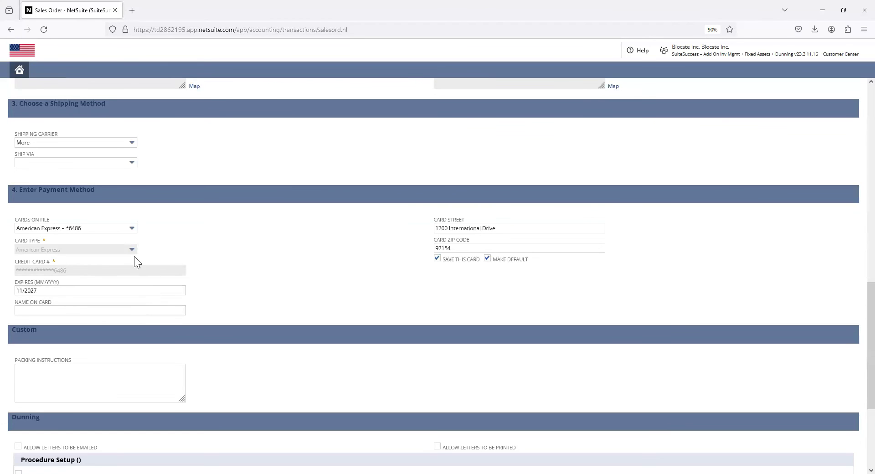
scroll(128, 256, "down", 3)
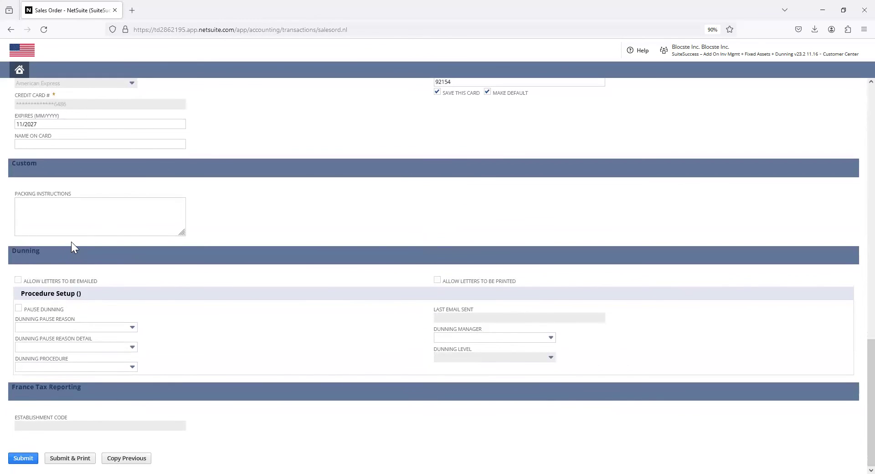
left_click(20, 458)
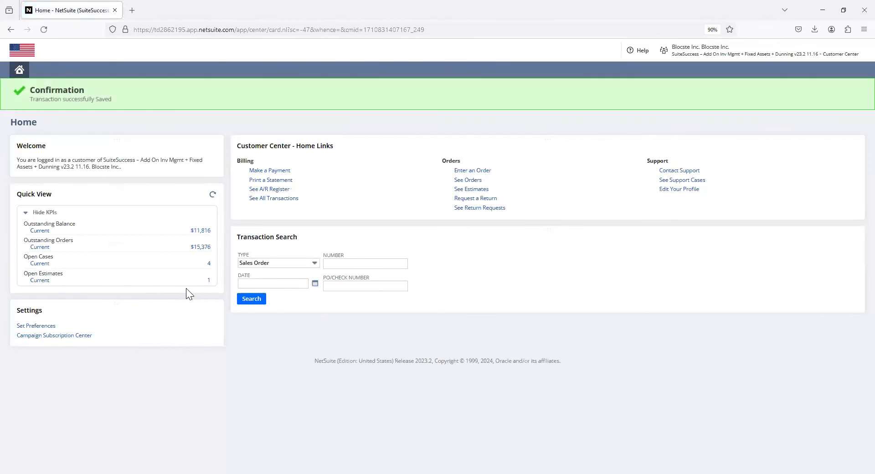
Step: Open the list of existing sales orders and check the memo, customer name and status of the newly submitted order
left_click(474, 189)
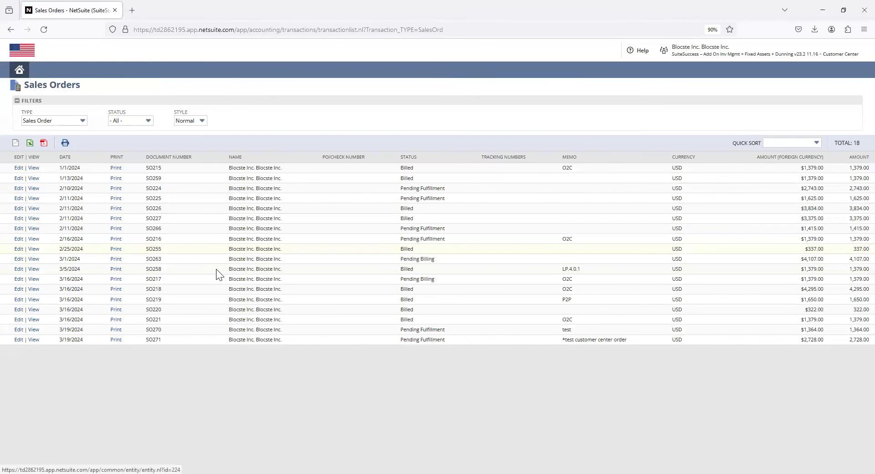
left_click_drag(629, 340, 567, 340)
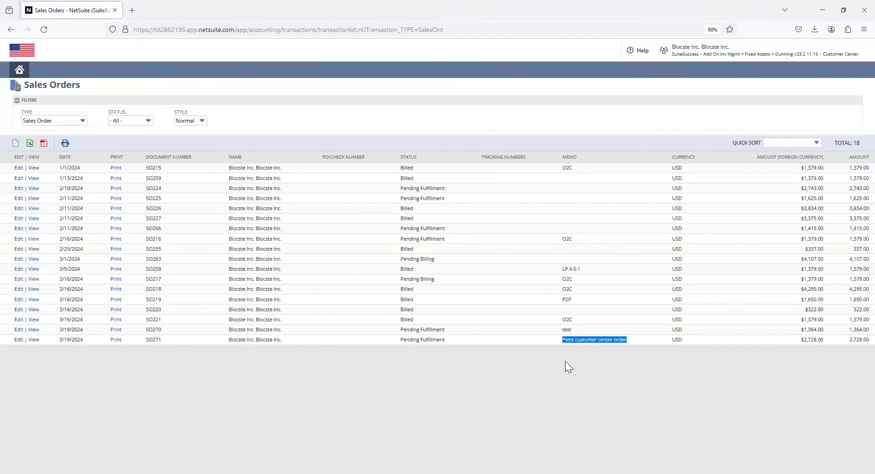
left_click(565, 361)
left_click_drag(225, 338, 449, 341)
left_click(459, 358)
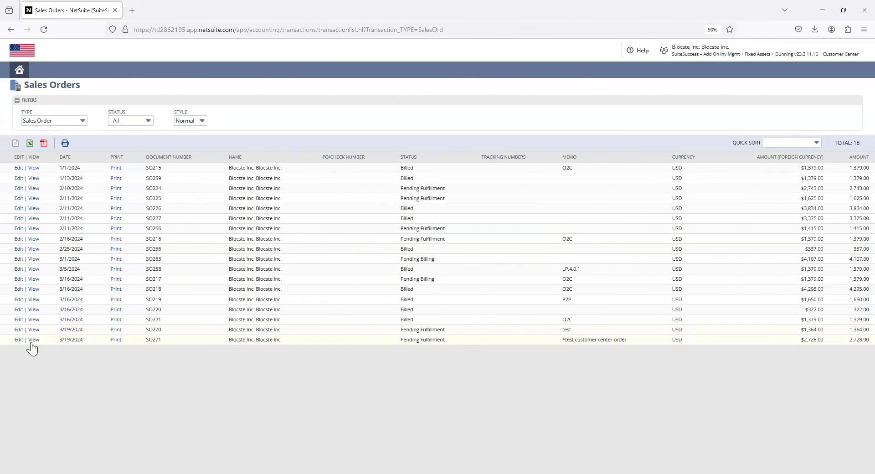
Step: View the printable PDF of the order with memo "*test customer center order", close it and return to the home page
left_click(114, 341)
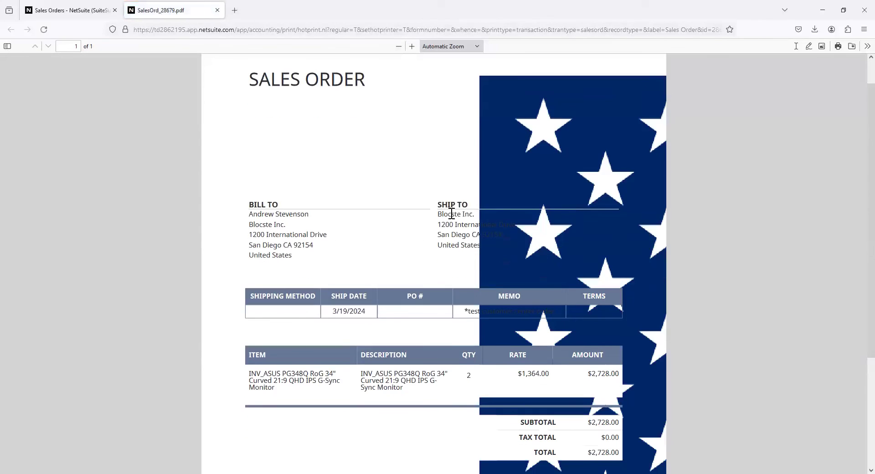
scroll(451, 215, "down", 3)
scroll(506, 237, "up", 4)
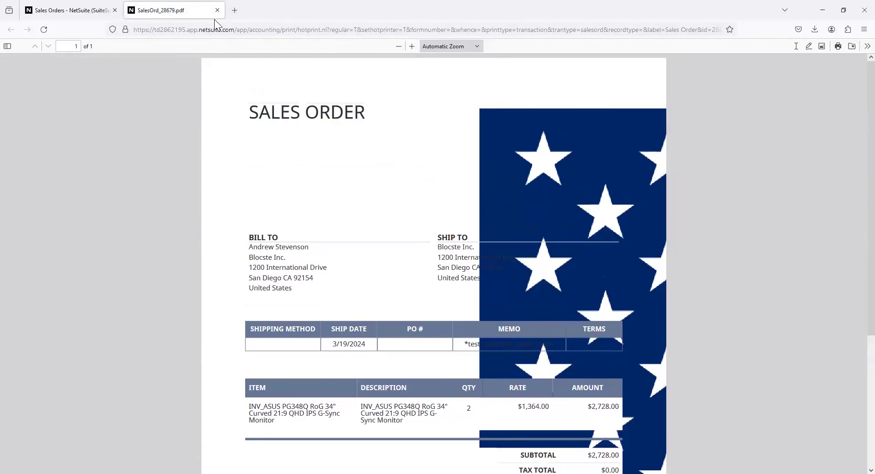
left_click(217, 10)
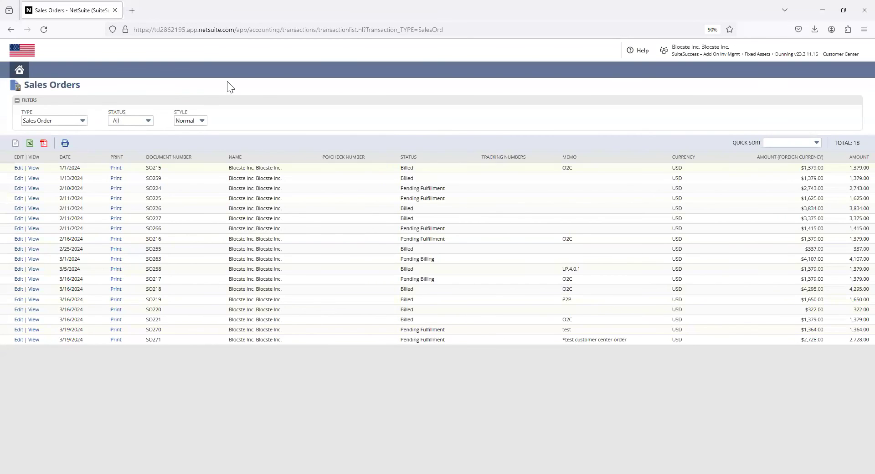
left_click(20, 71)
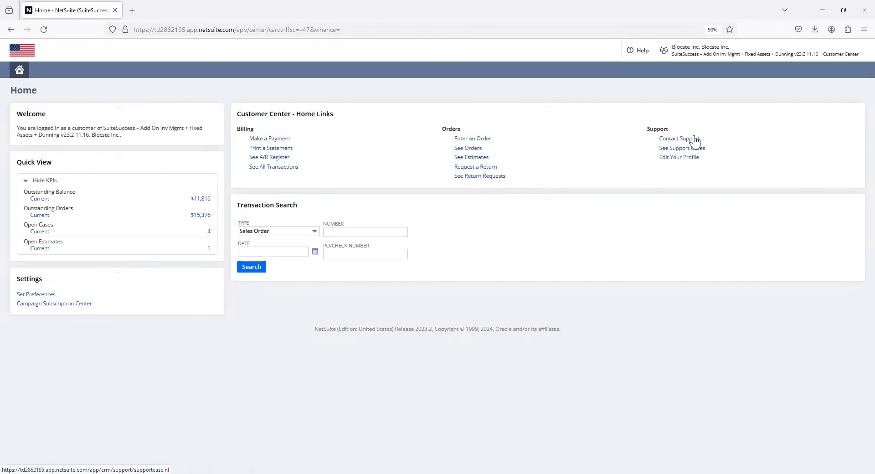
Step: Look at the customer profile's address information and the list of support cases, returning to the home page after each
left_click(679, 159)
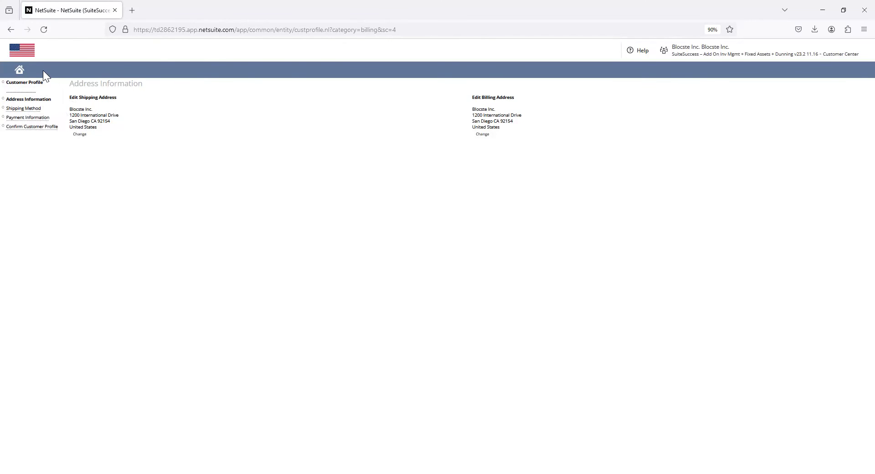
left_click(20, 71)
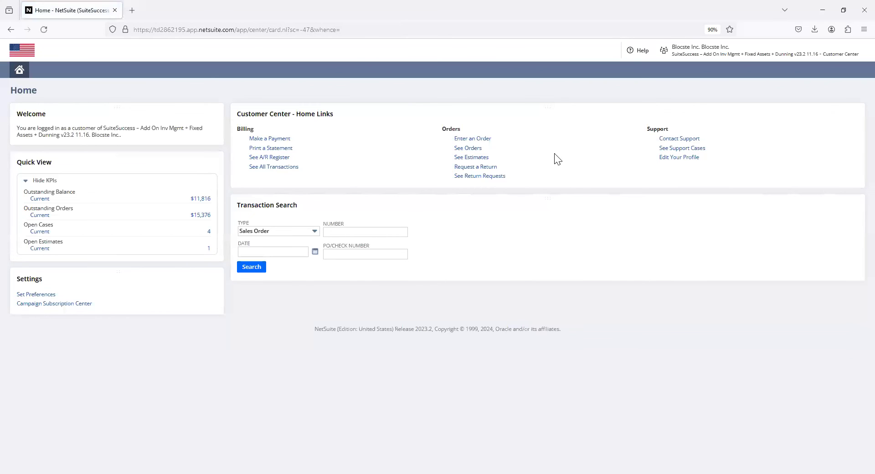
left_click(681, 148)
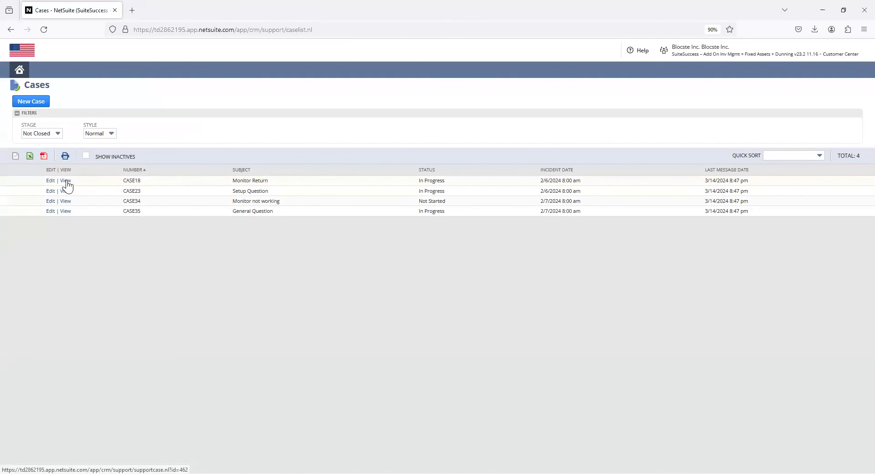
left_click(19, 70)
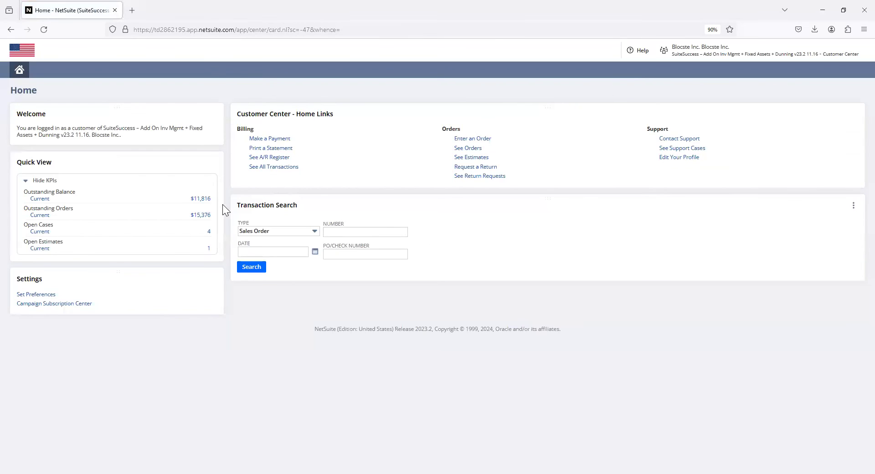